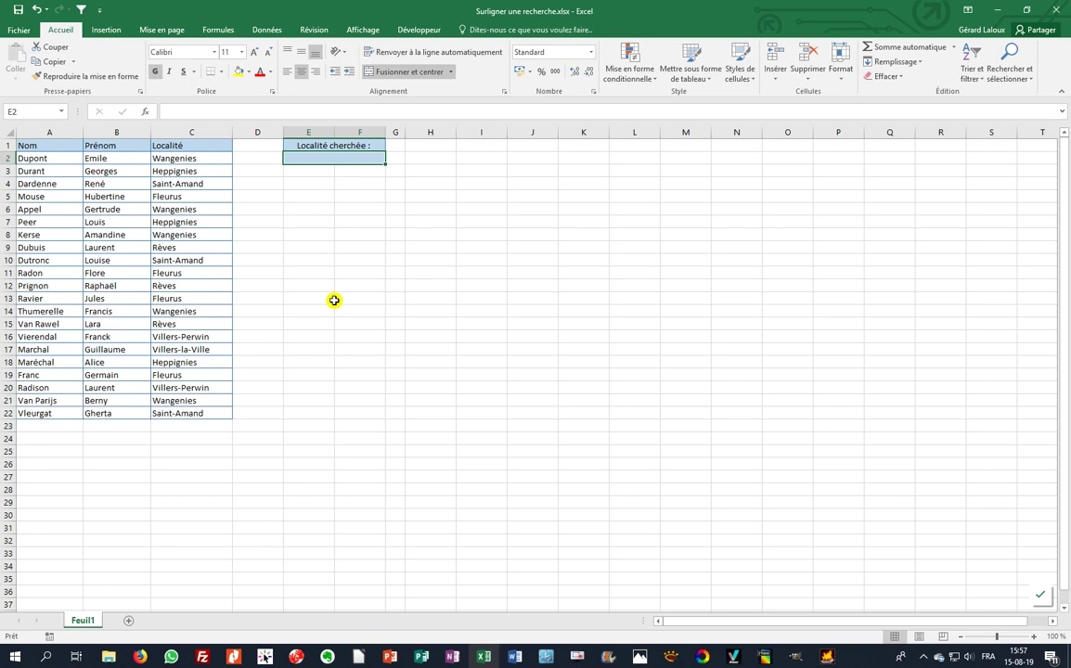
Start a new conditional formatting rule for the data range A2:C22
{"action": "left_click", "coordinate": [319, 160]}
{"action": "left_click", "coordinate": [66, 159]}
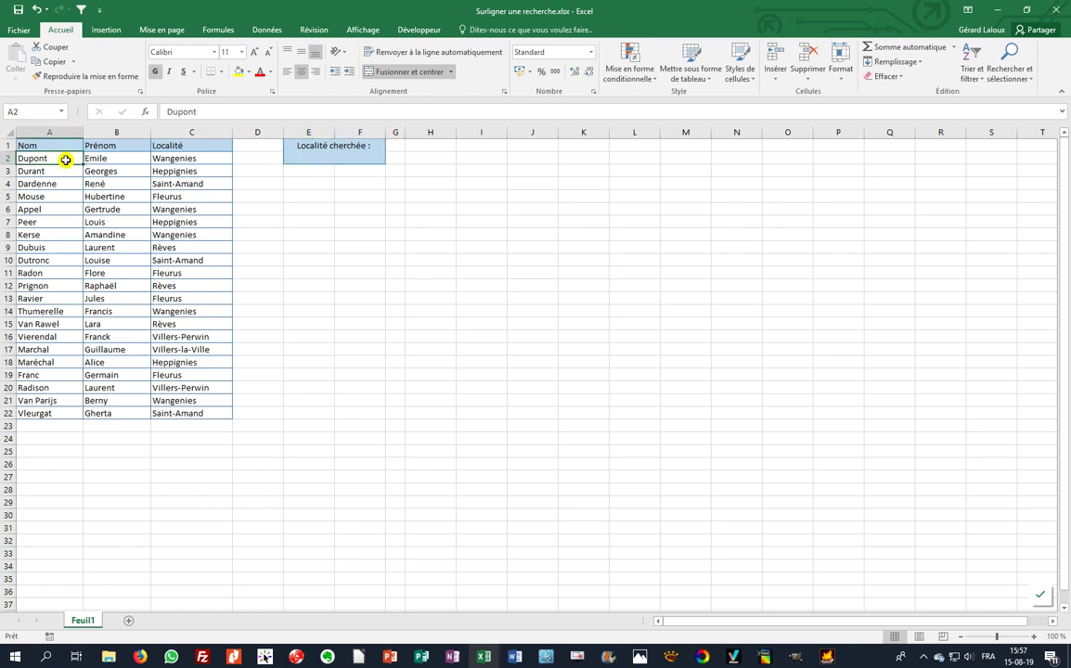
{"action": "left_click_drag", "start_coordinate": [52, 157], "coordinate": [201, 421]}
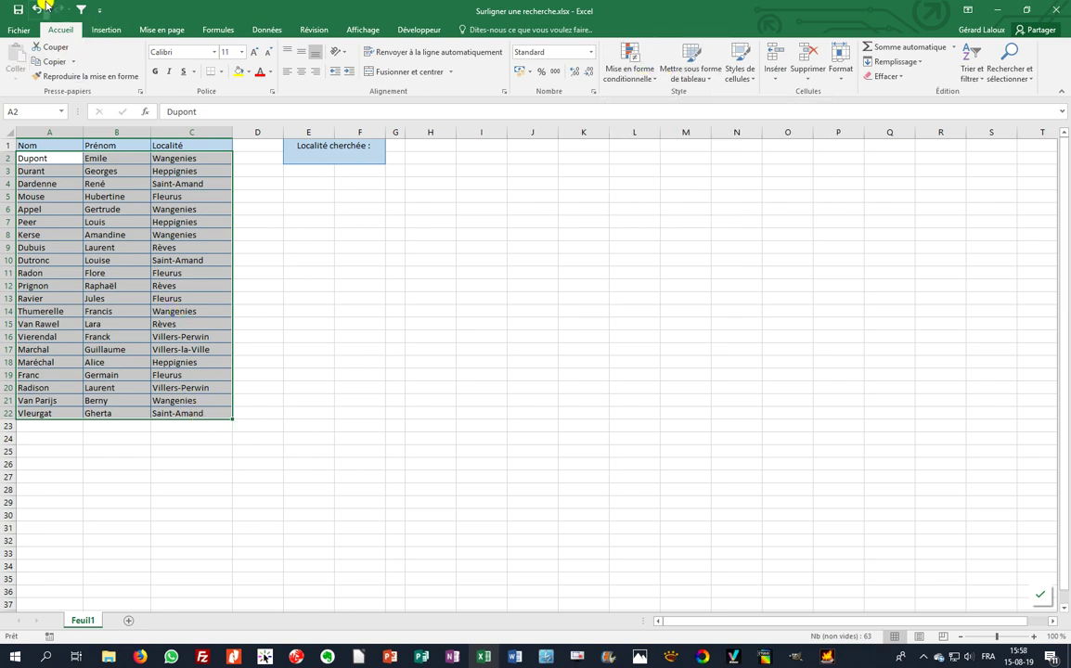
{"action": "left_click", "coordinate": [638, 79]}
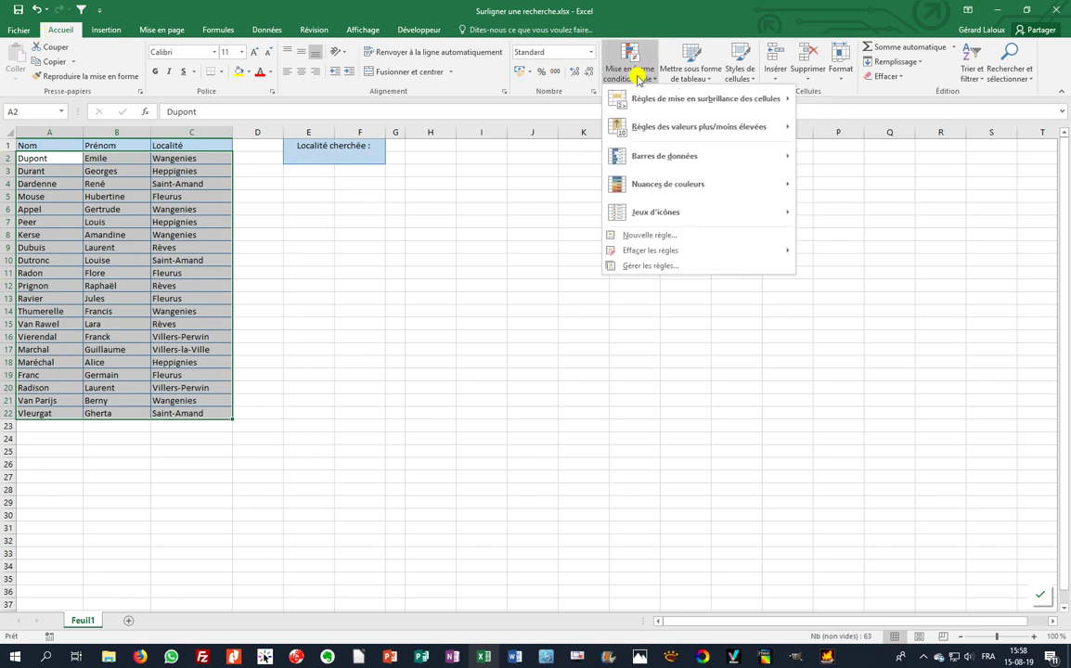
{"action": "left_click", "coordinate": [661, 237]}
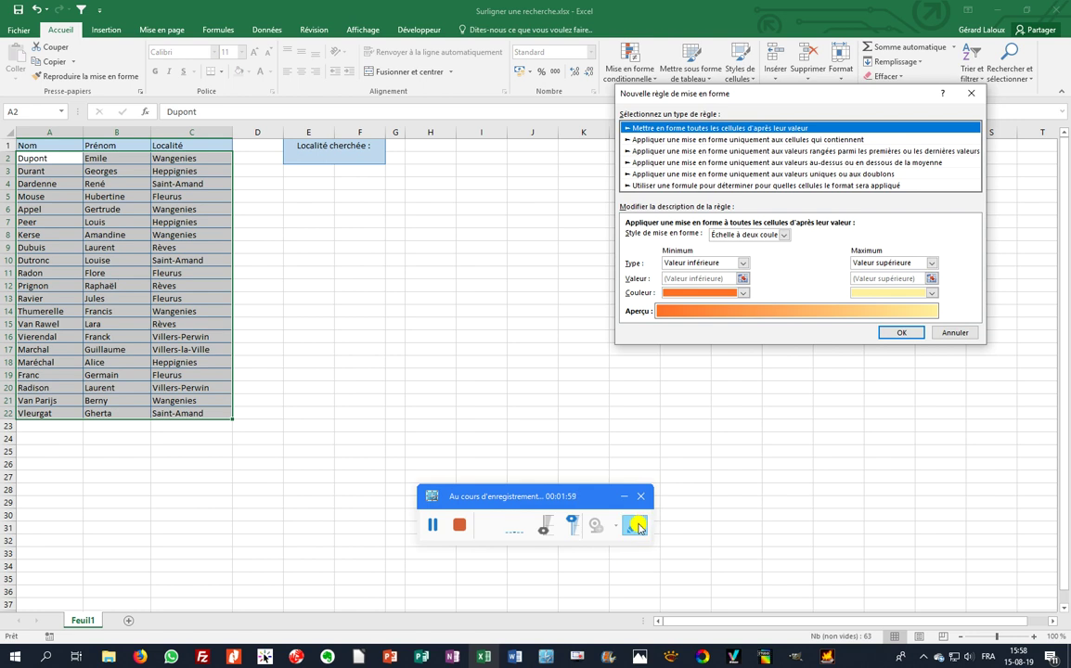
{"action": "left_click", "coordinate": [635, 525]}
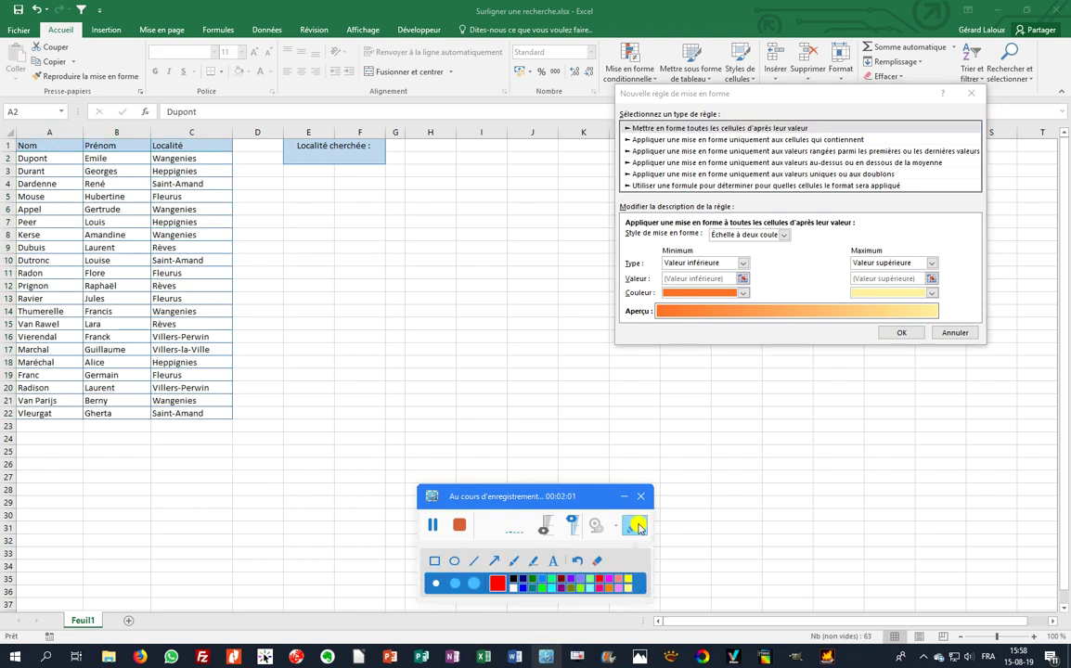
{"action": "left_click", "coordinate": [454, 583]}
{"action": "left_click", "coordinate": [434, 561]}
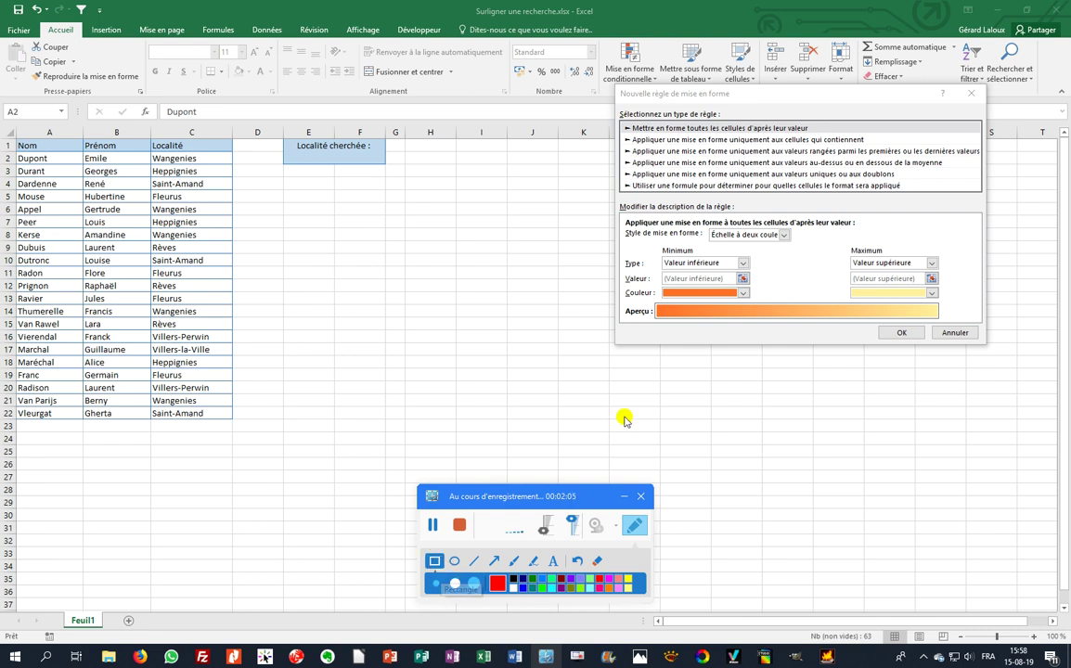
{"action": "mouse_move", "coordinate": [610, 173]}
{"action": "left_mouse_down"}
{"action": "mouse_move", "coordinate": [789, 199]}
{"action": "mouse_move", "coordinate": [928, 202]}
{"action": "left_mouse_up"}
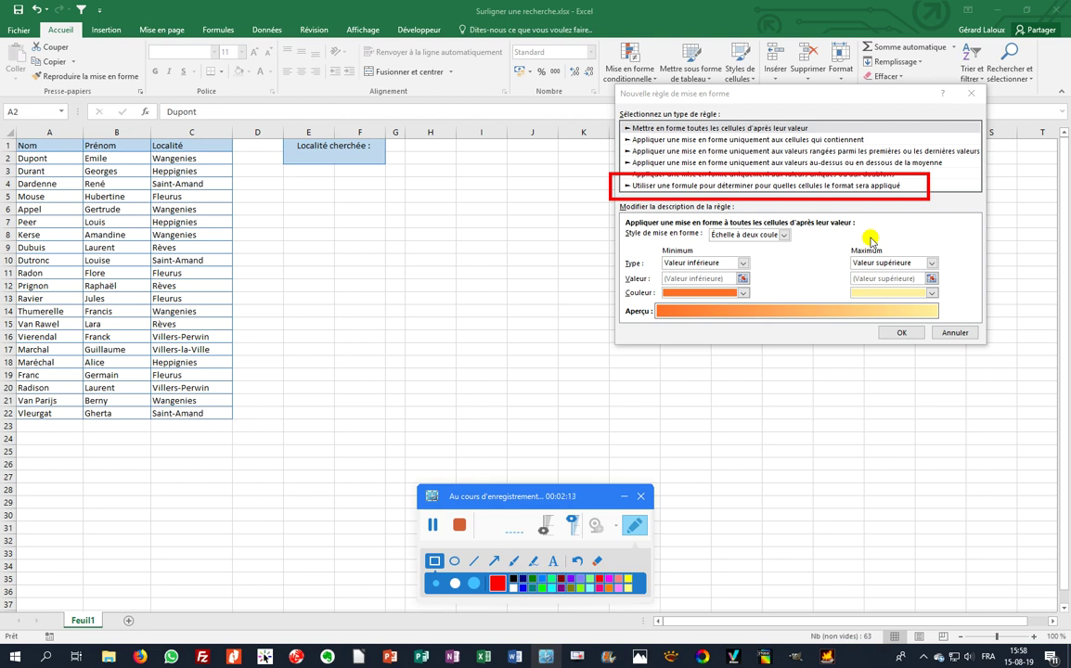
{"action": "left_click", "coordinate": [635, 527]}
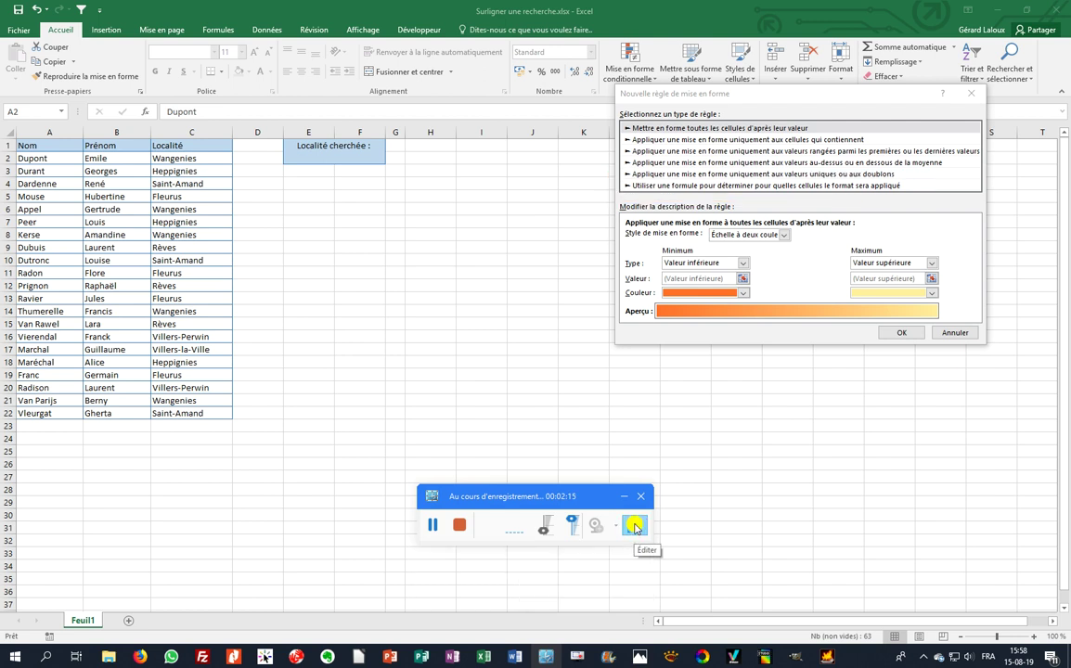
Base the rule on a formula that determines which cells to format, and begin it with =ET($E$2
{"action": "left_click", "coordinate": [697, 185]}
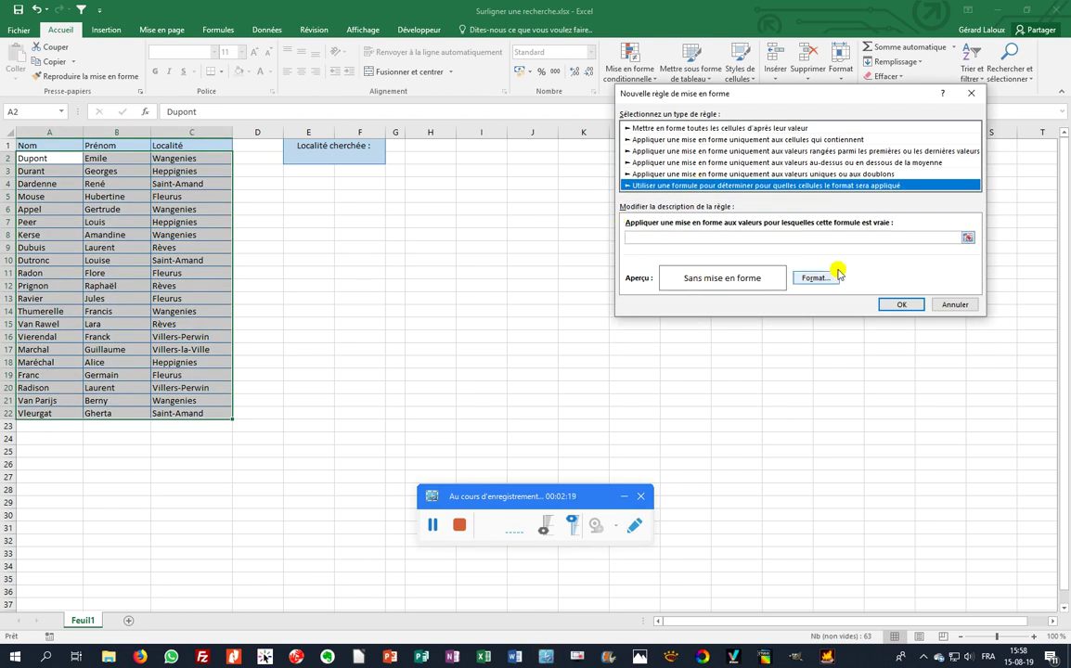
{"action": "left_click", "coordinate": [645, 238]}
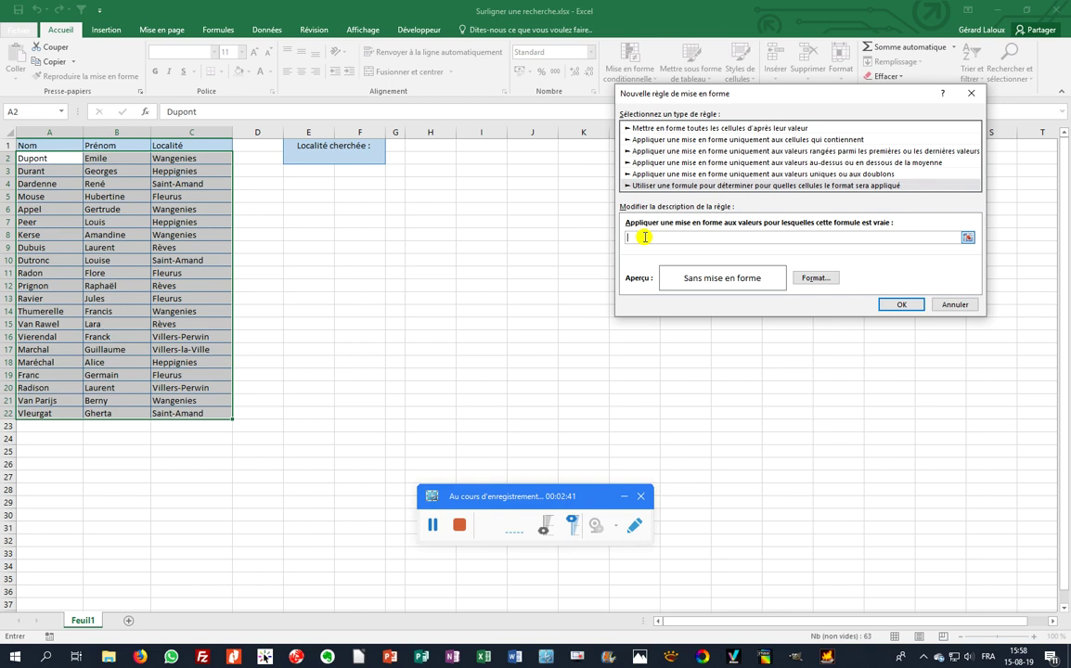
{"action": "type", "text": "="}
{"action": "type", "text": "ET("}
{"action": "left_click", "coordinate": [338, 157]}
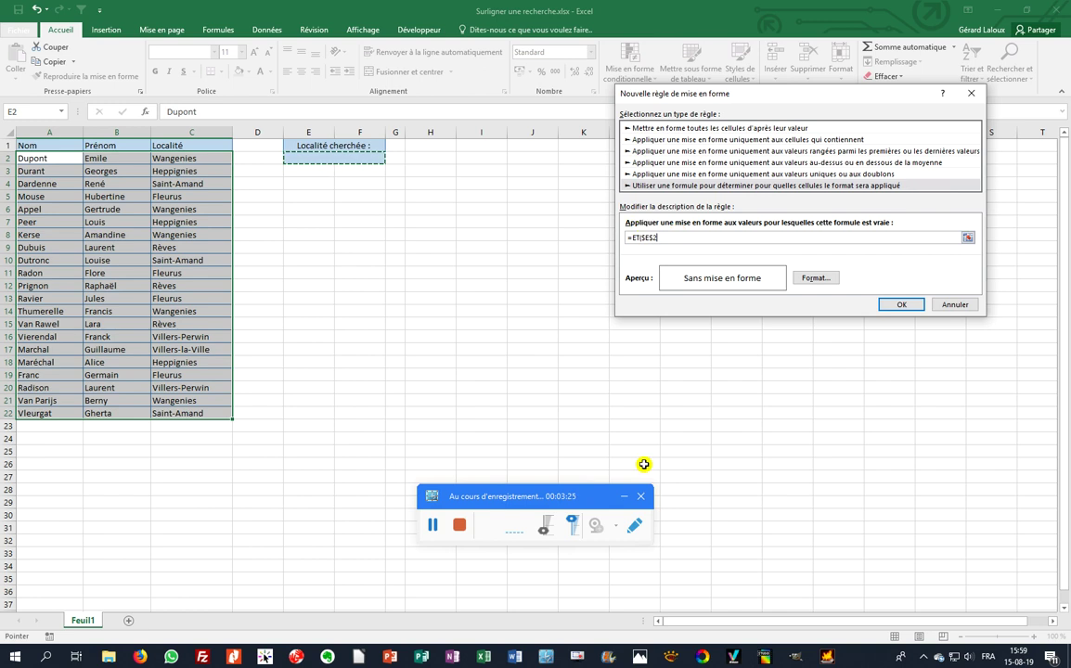
{"action": "left_click", "coordinate": [635, 526]}
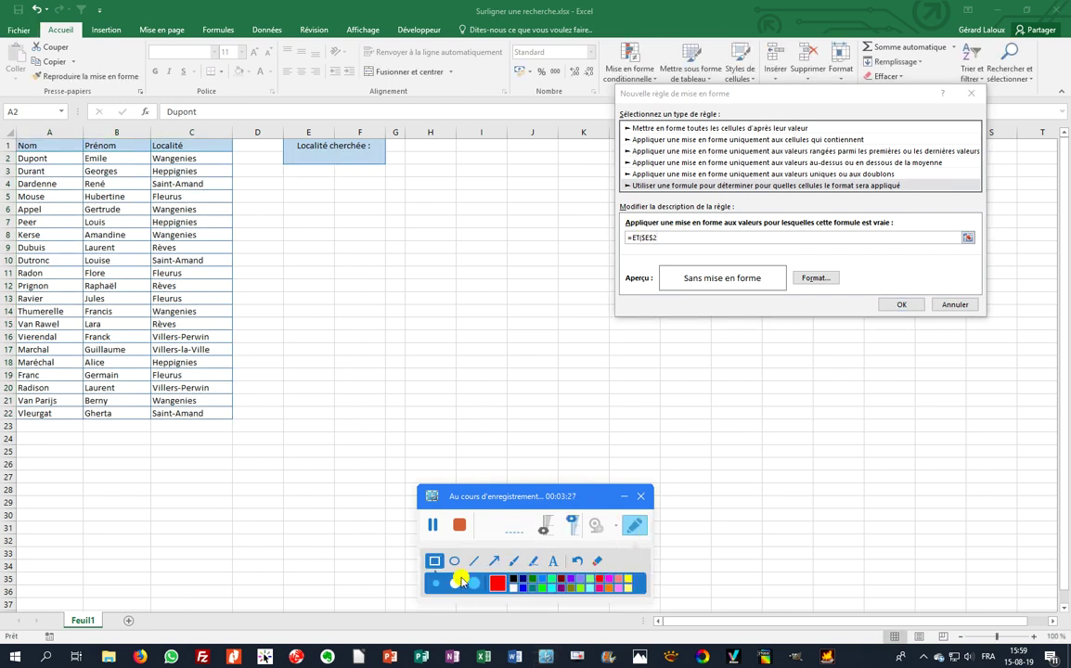
{"action": "left_click_drag", "start_coordinate": [626, 229], "coordinate": [669, 249]}
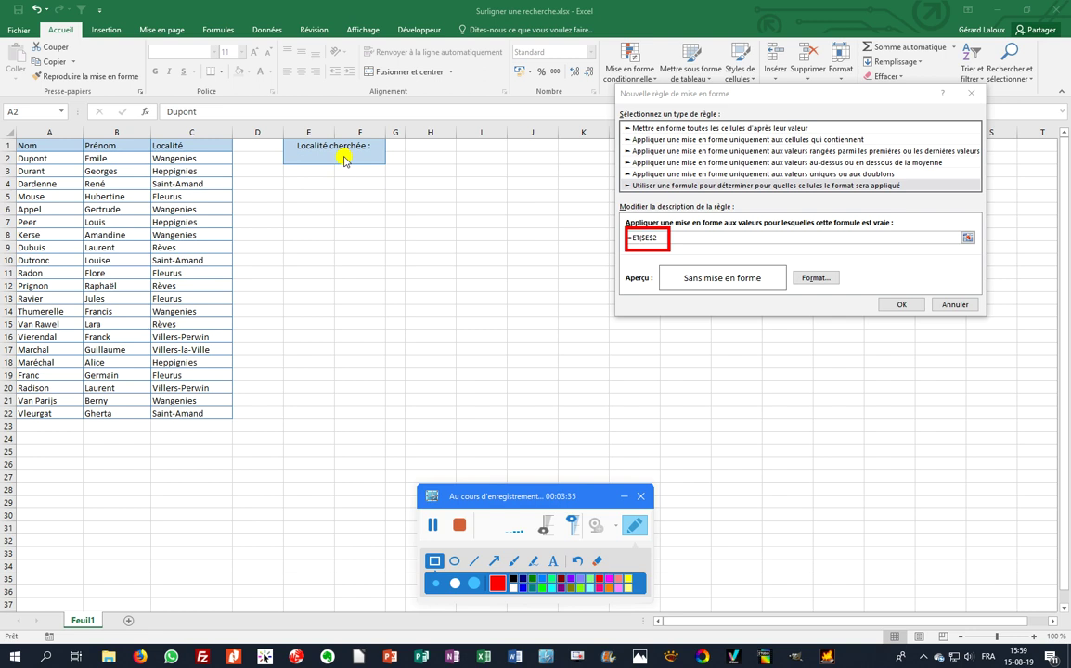
{"action": "left_click", "coordinate": [635, 527]}
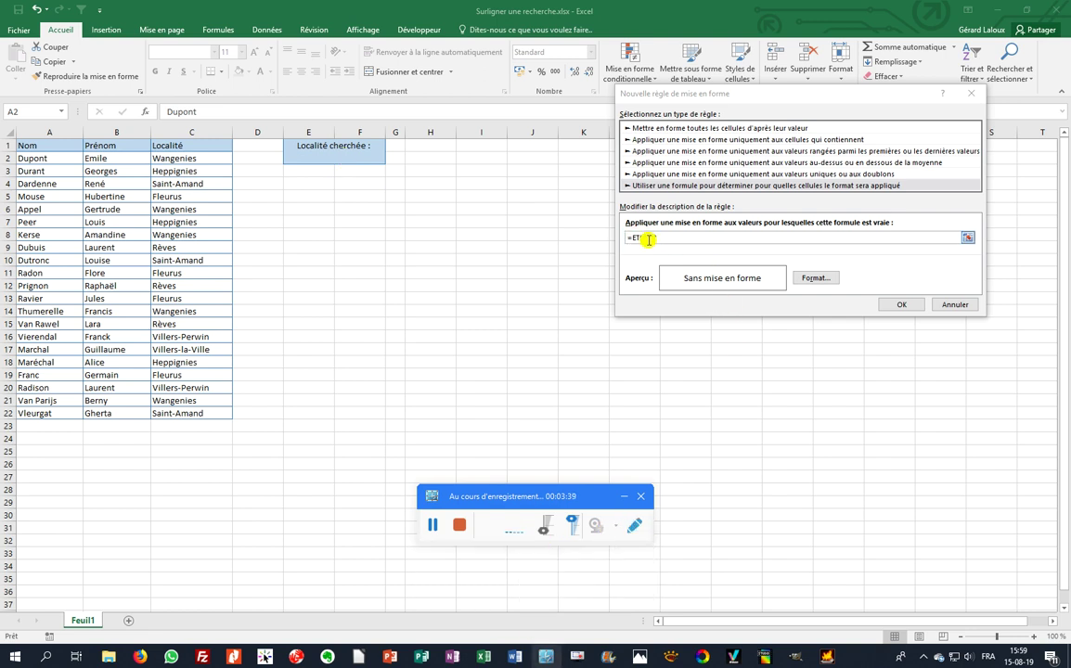
Complete the rule's formula as =ET($E$2<>"";cherche($E$2;$C2))
{"action": "type", "text": "$E$2"}
{"action": "left_click", "coordinate": [686, 238]}
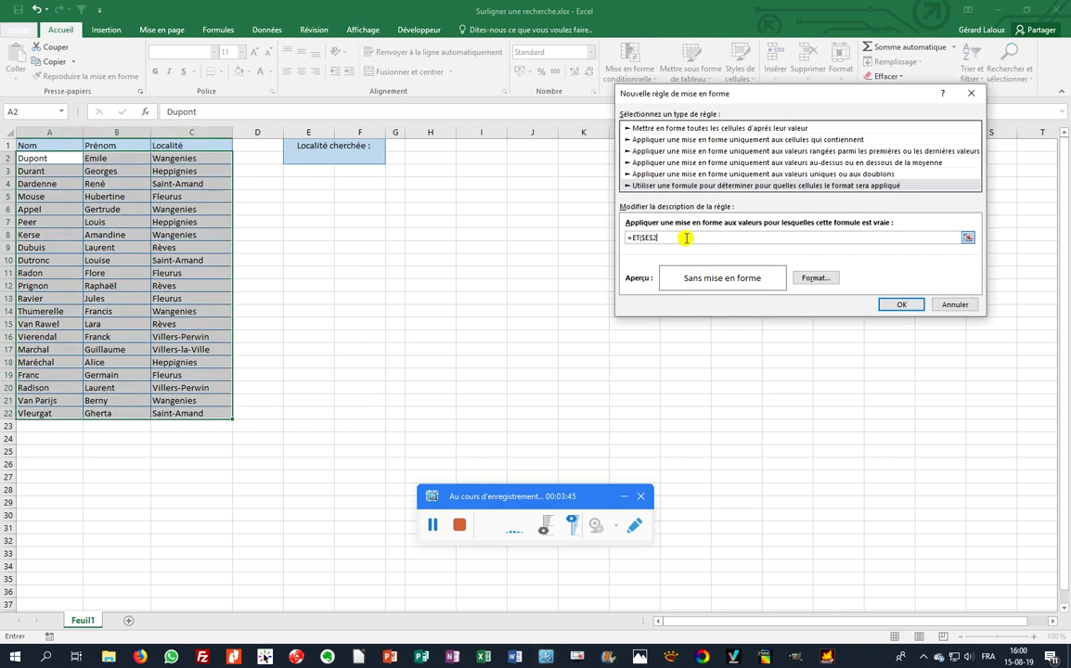
{"action": "type", "text": "<>\"\";"}
{"action": "type", "text": "c"}
{"action": "type", "text": "("}
{"action": "left_click", "coordinate": [346, 160]}
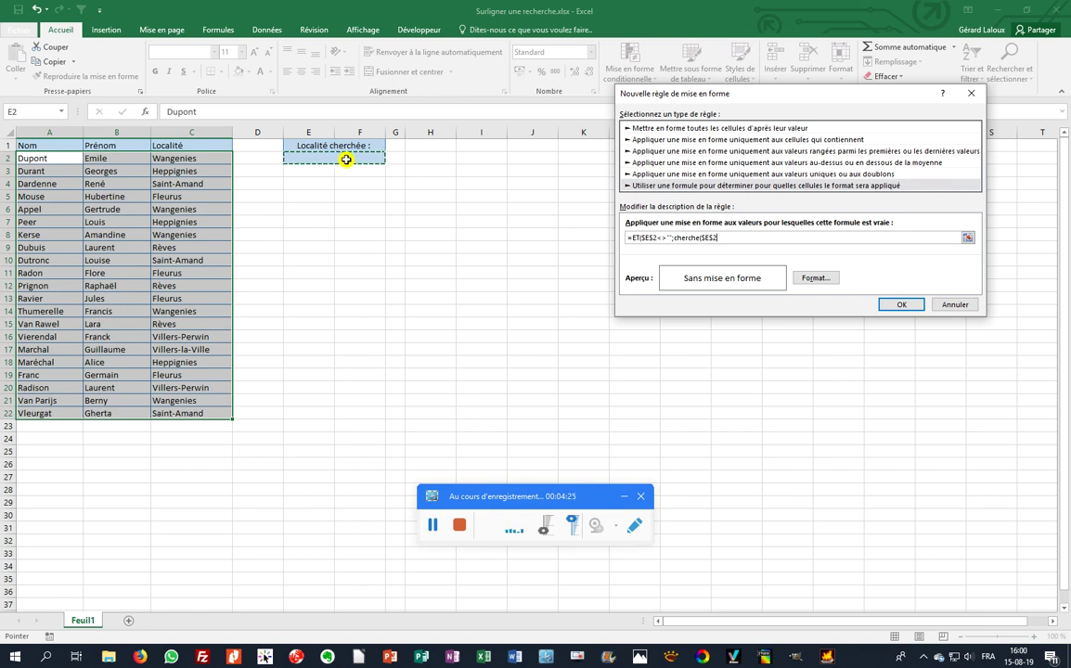
{"action": "type", "text": ";"}
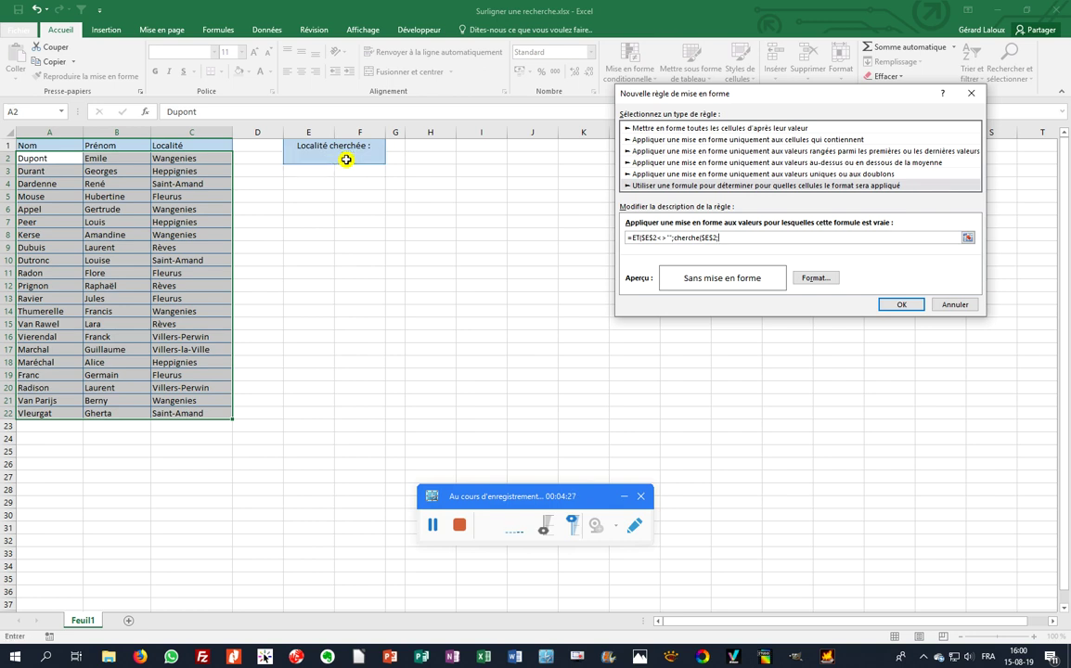
{"action": "left_click", "coordinate": [187, 160]}
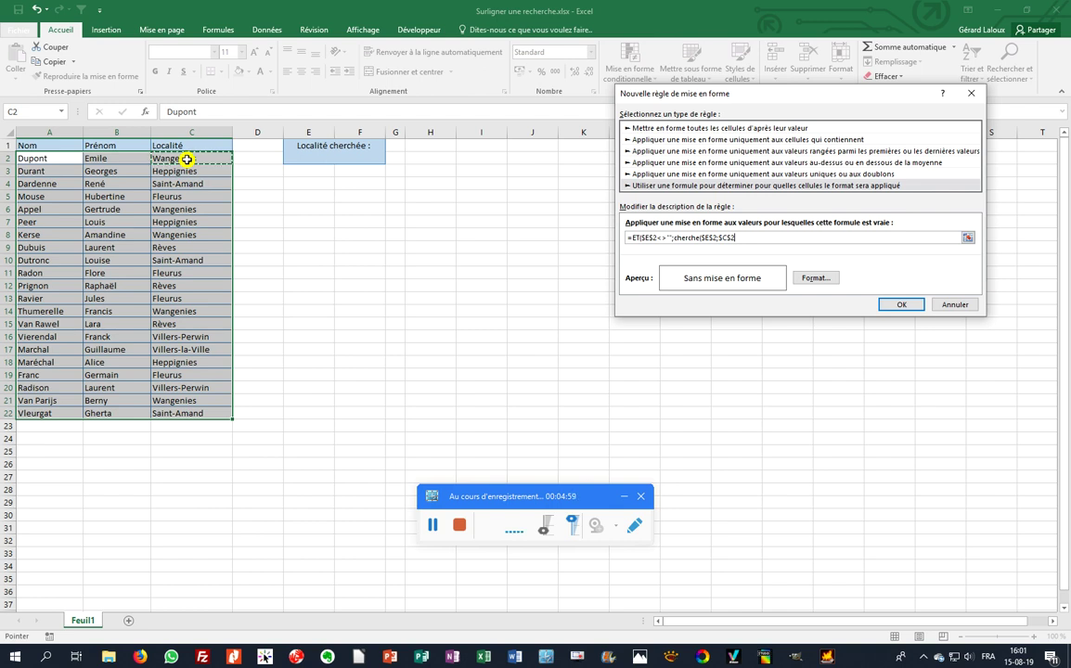
{"action": "key", "text": "F4"}
{"action": "key", "text": "F4"}
{"action": "type", "text": "))"}
Give the rule a yellow background fill and apply it to the selected range
{"action": "left_click", "coordinate": [816, 278]}
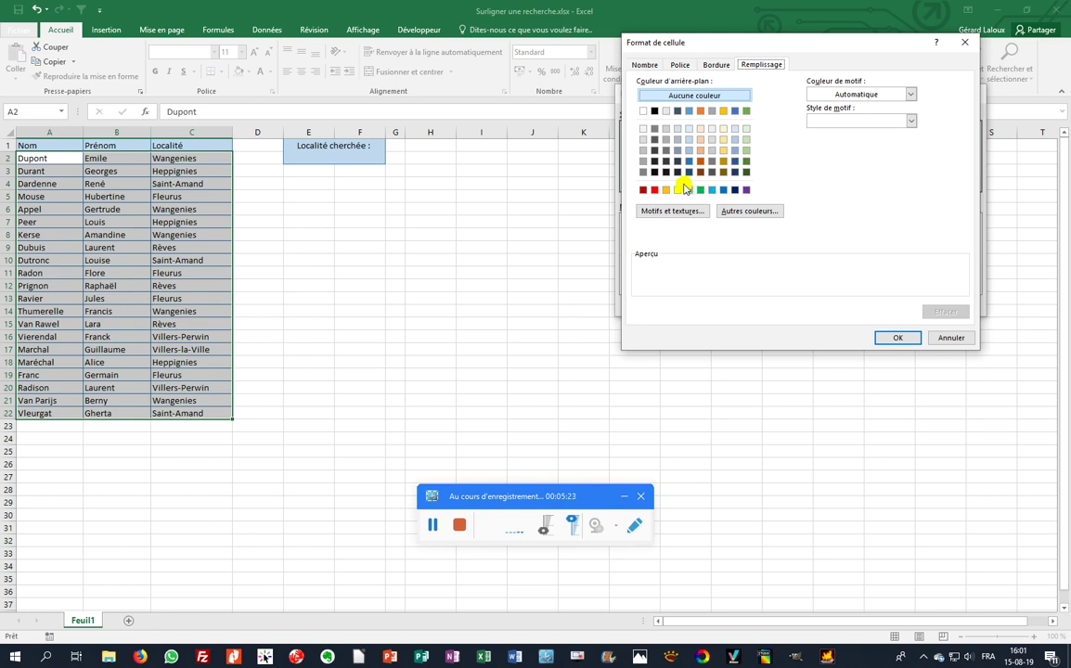
{"action": "left_click", "coordinate": [679, 190]}
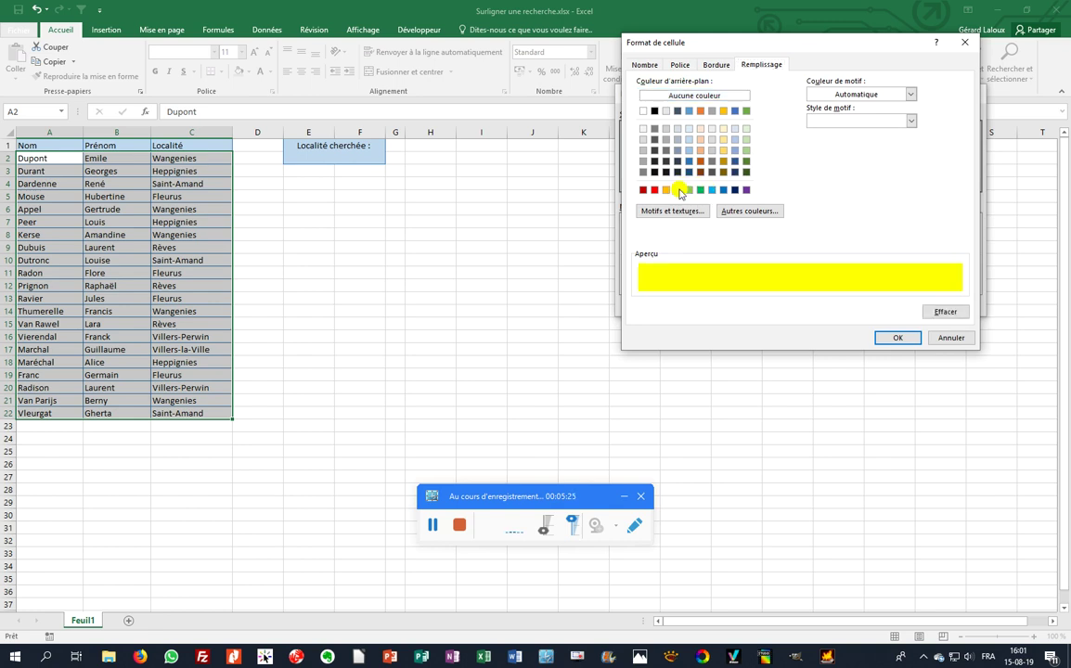
{"action": "left_click", "coordinate": [890, 340]}
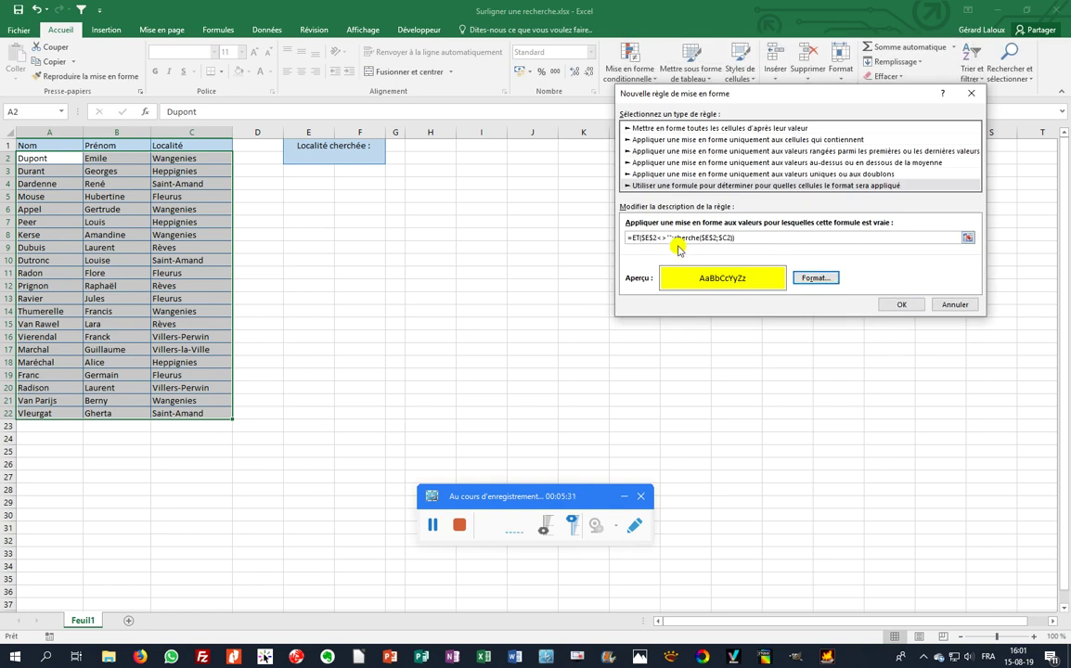
{"action": "left_click", "coordinate": [902, 304]}
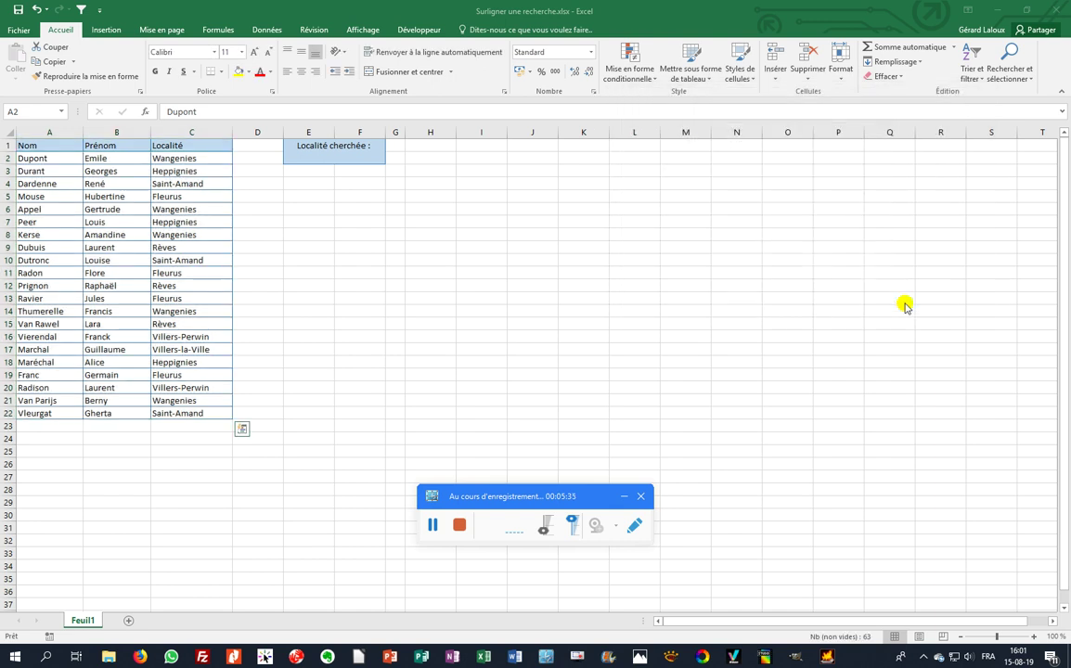
Test the highlighting rule by entering Rèves, followed by Wangenies, as the searched locality in E2
{"action": "left_click", "coordinate": [332, 157]}
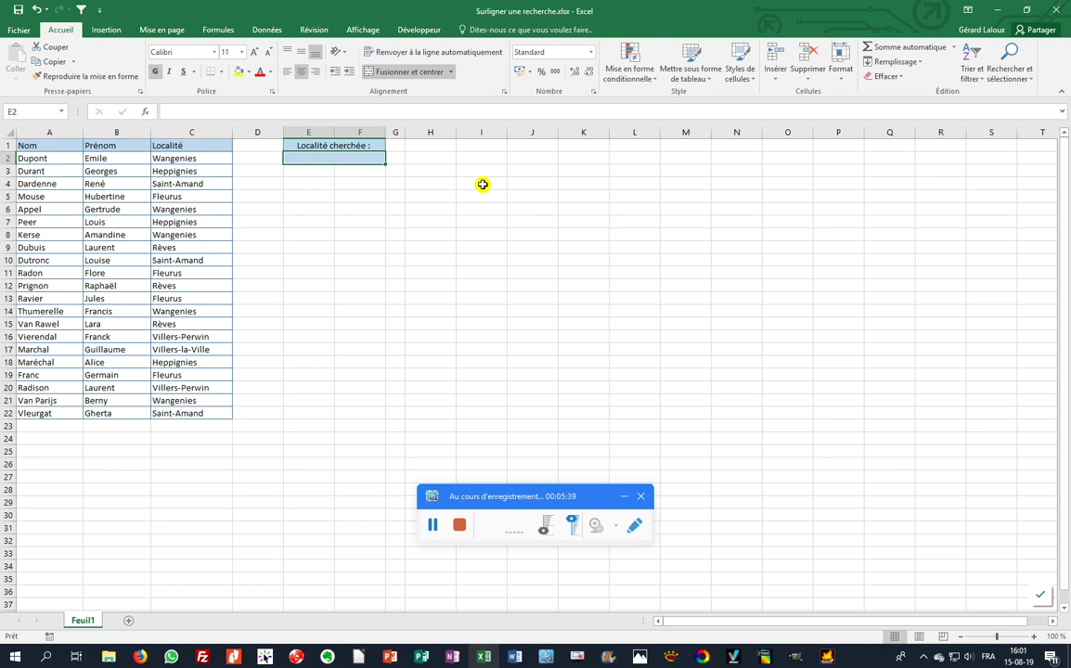
{"action": "type", "text": "Rèves"}
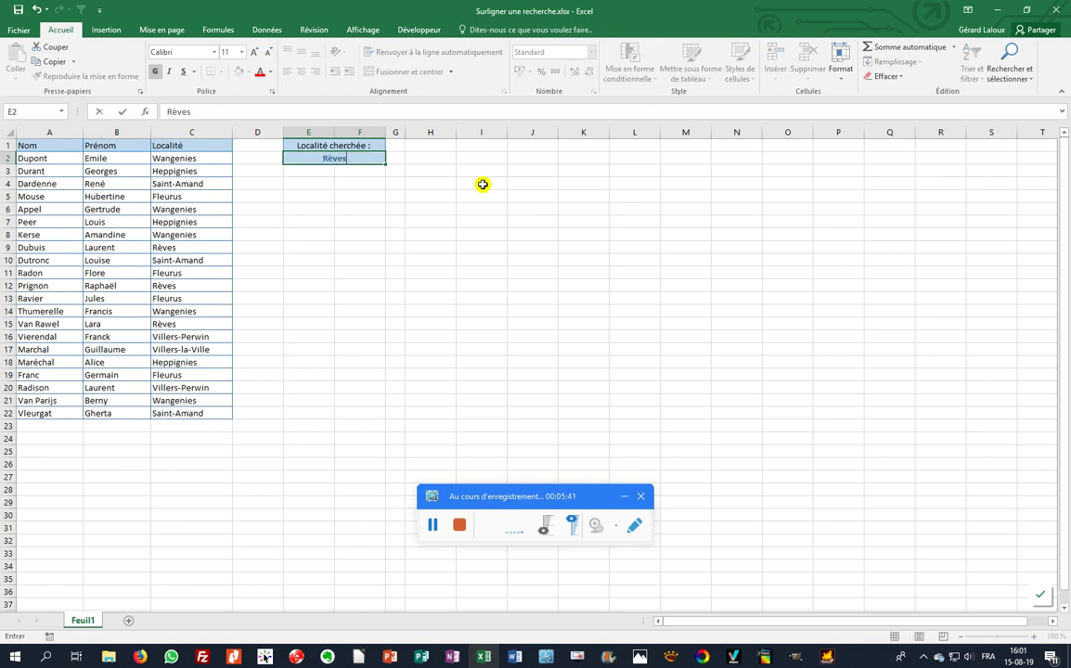
{"action": "key", "text": "Return"}
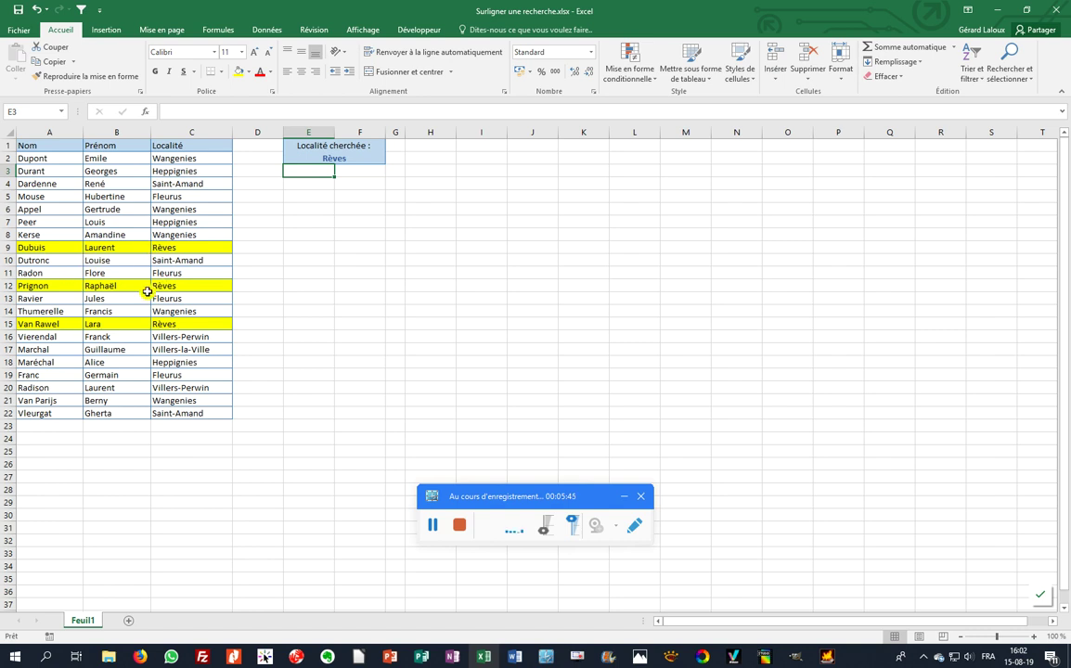
{"action": "left_click", "coordinate": [322, 159]}
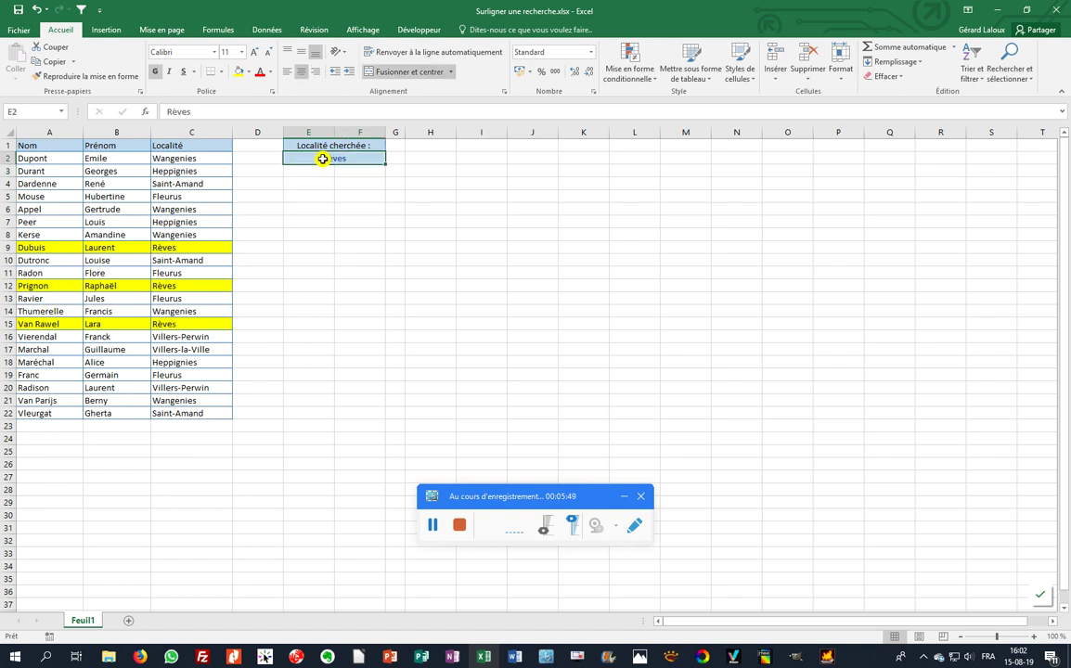
{"action": "type", "text": "Wangenies"}
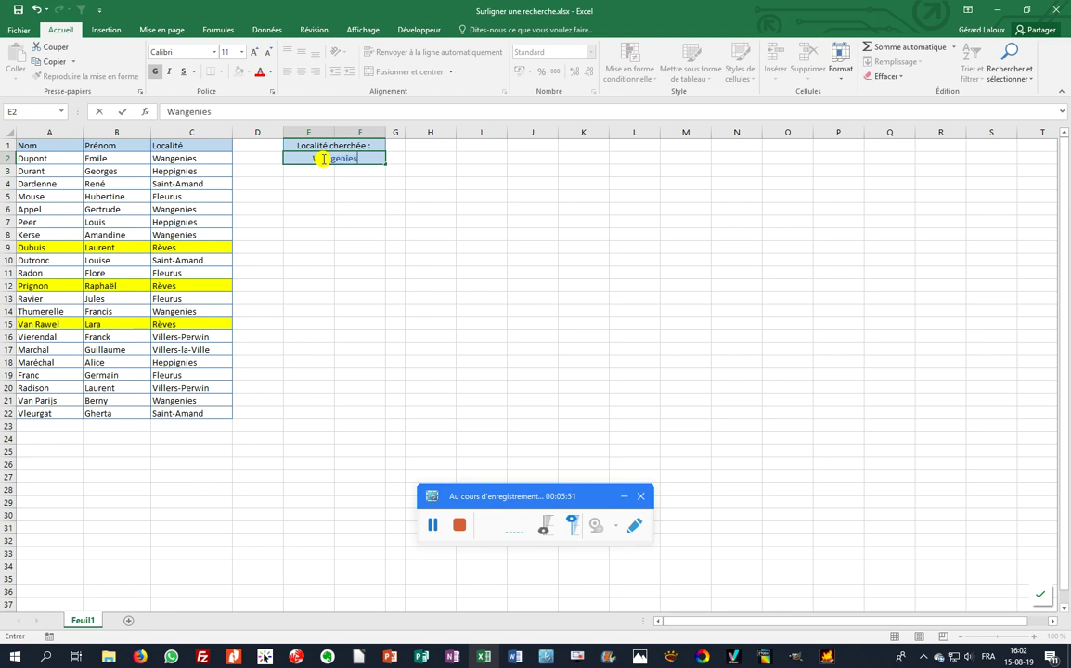
{"action": "key", "text": "Return"}
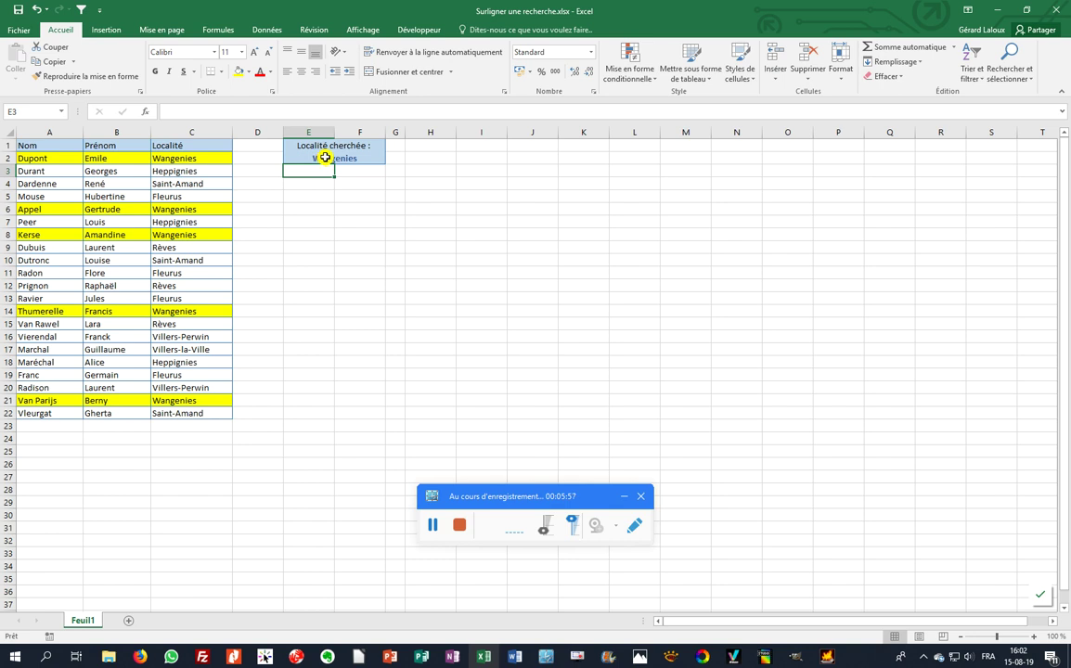
Clear the searched locality in E2
{"action": "left_click", "coordinate": [424, 158]}
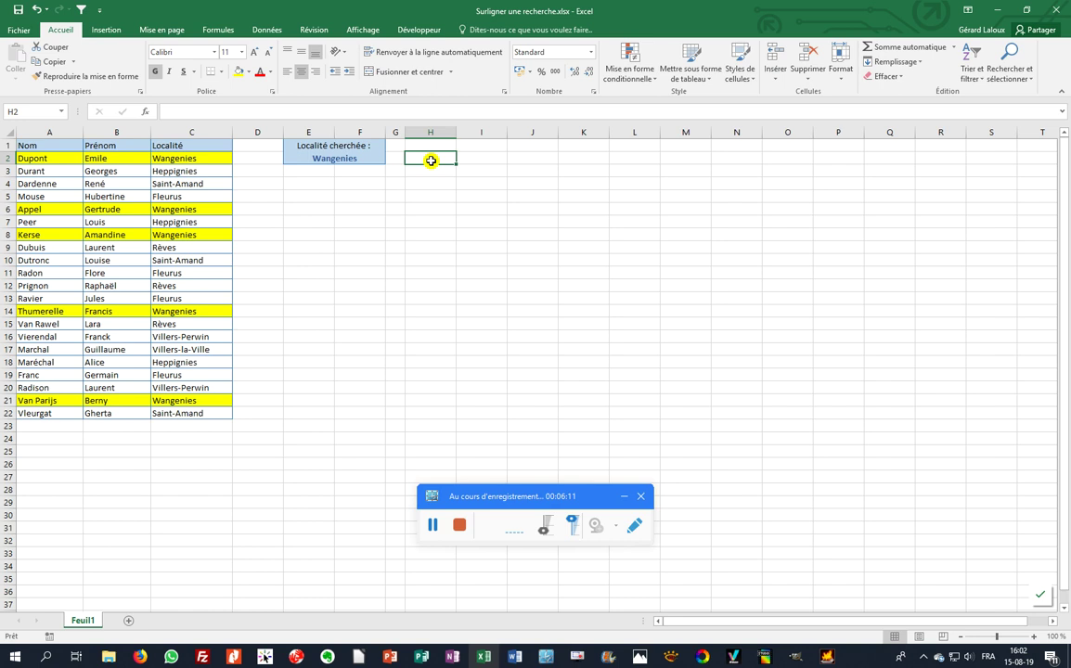
{"action": "left_click", "coordinate": [323, 158]}
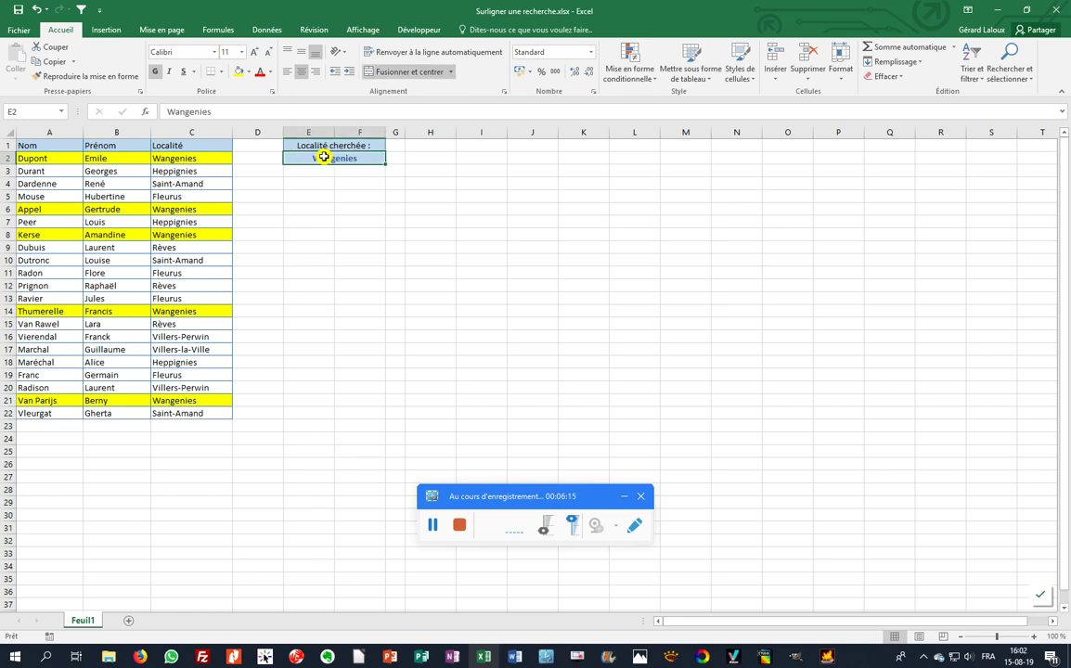
{"action": "key", "text": "Delete"}
Start a SI formula in H2 with $E$2<>"" as its logical test
{"action": "left_click", "coordinate": [433, 158]}
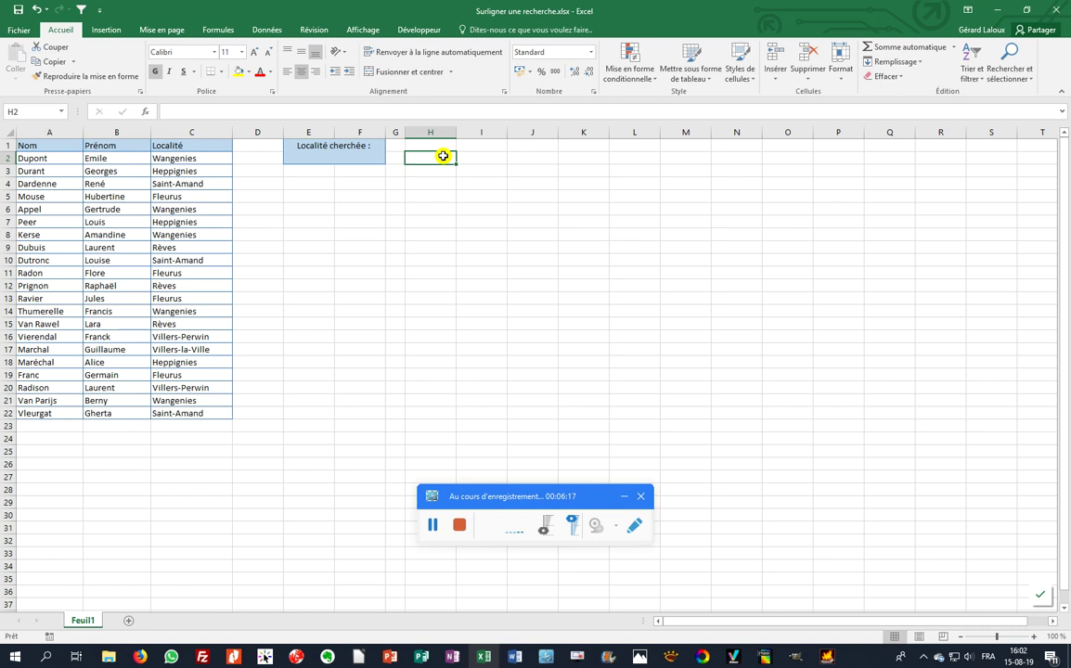
{"action": "type", "text": "=si"}
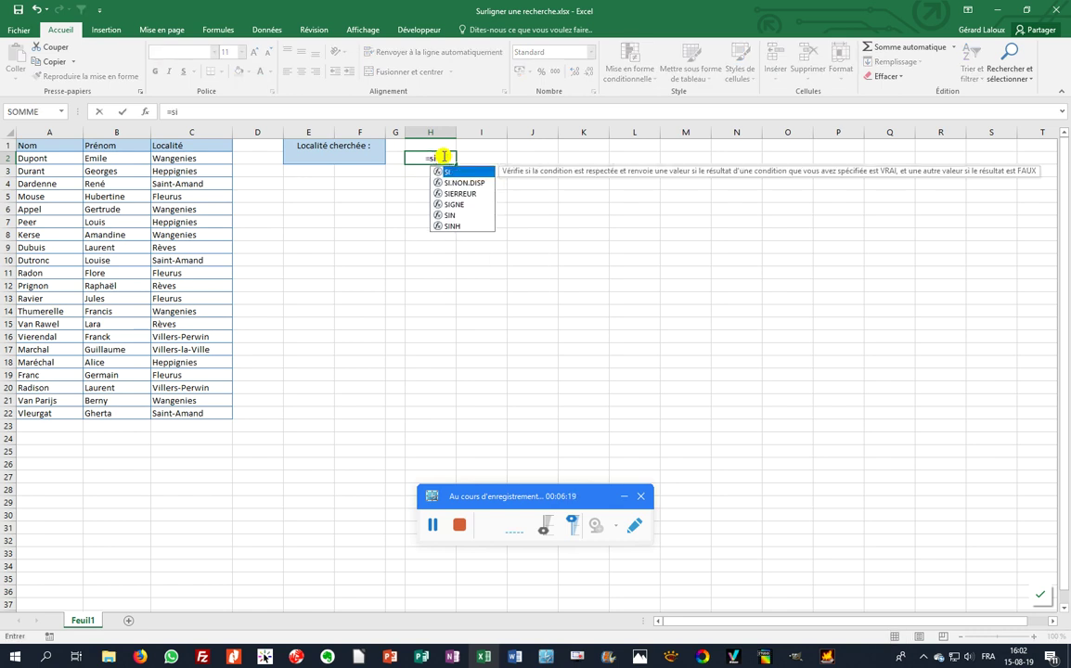
{"action": "type", "text": "("}
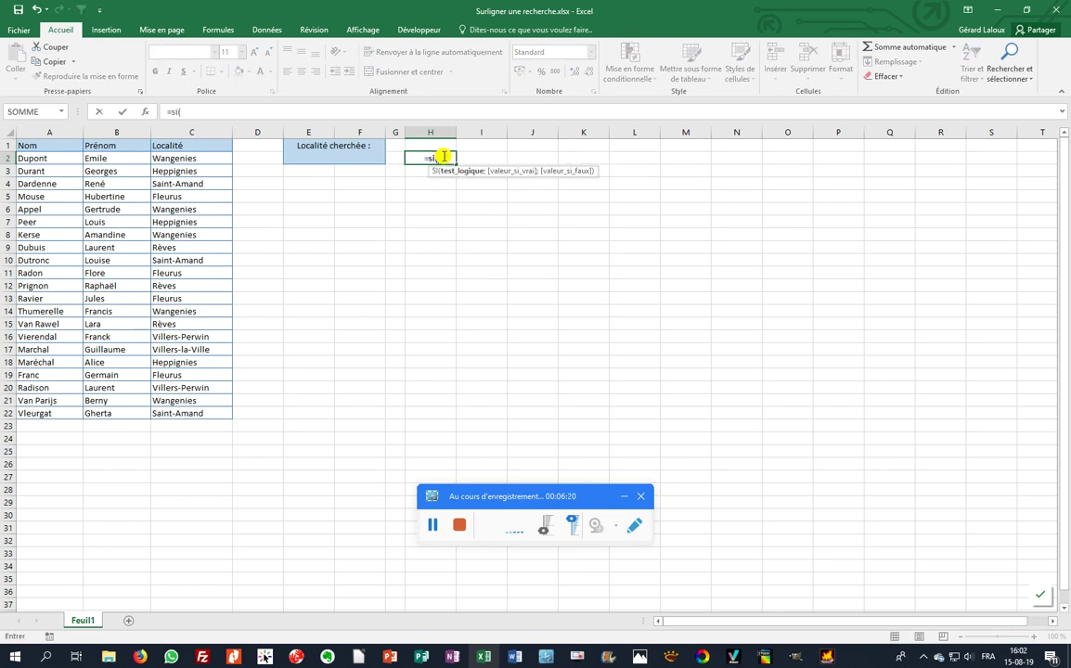
{"action": "left_click", "coordinate": [363, 159]}
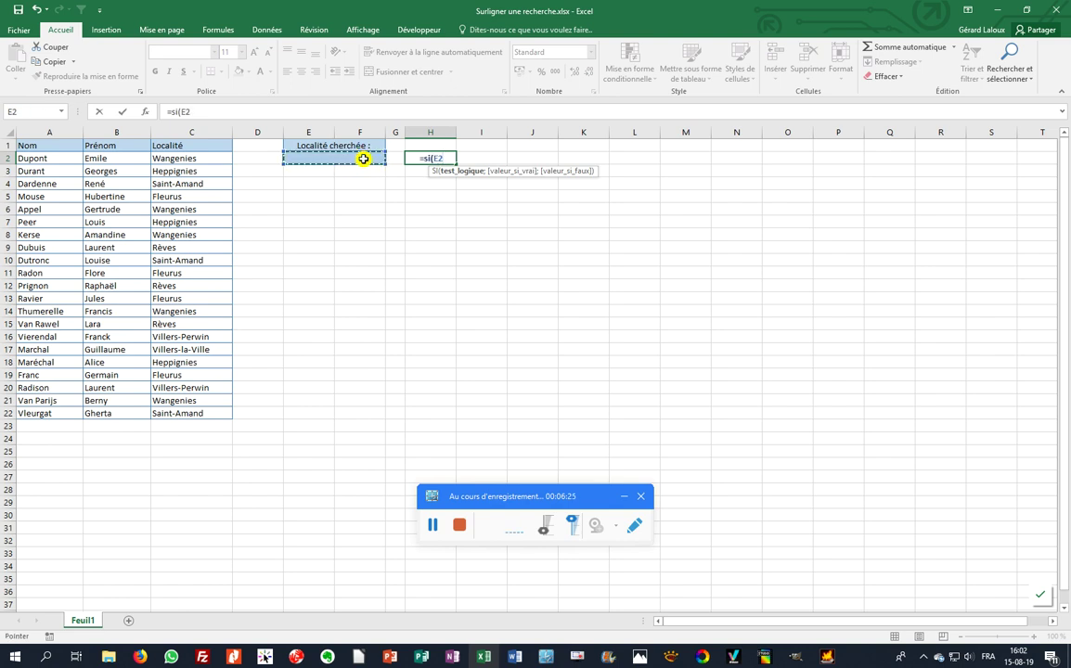
{"action": "key", "text": "F4"}
{"action": "type", "text": "<>\"\""}
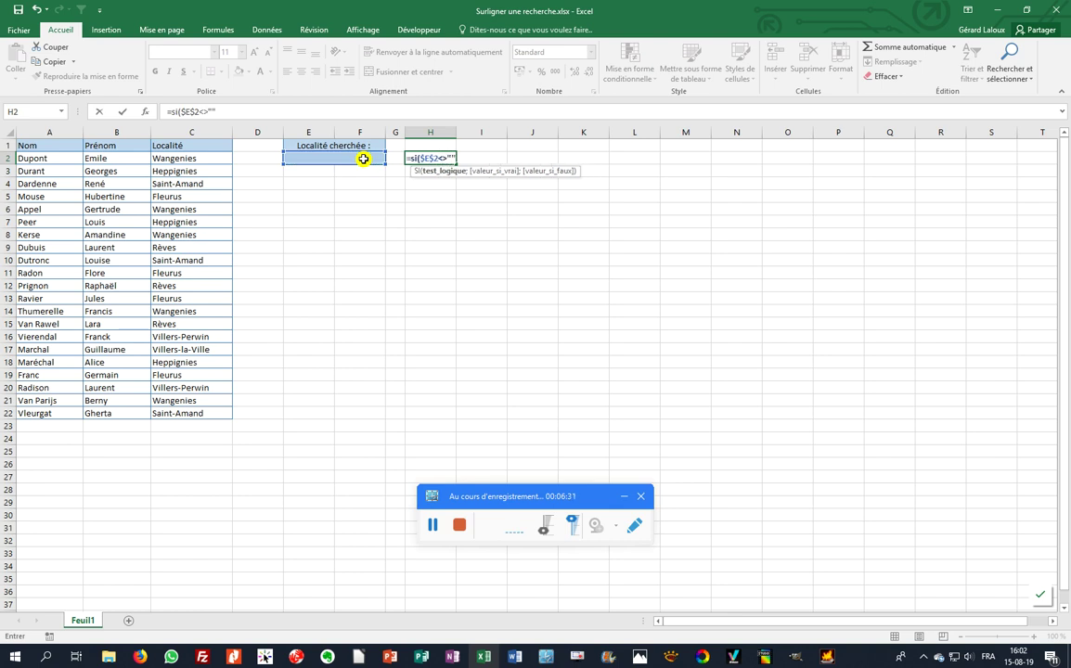
{"action": "type", "text": ";"}
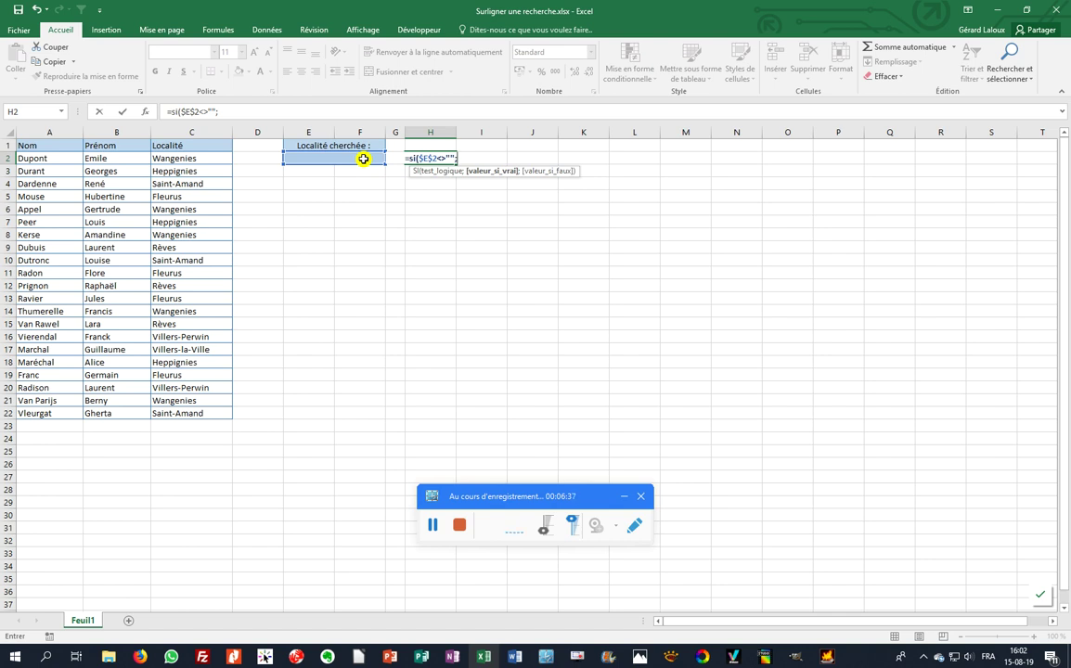
Add NB.SI(C2:C22;$E$2) as the value if true in H2's SI formula
{"action": "type", "text": "nb"}
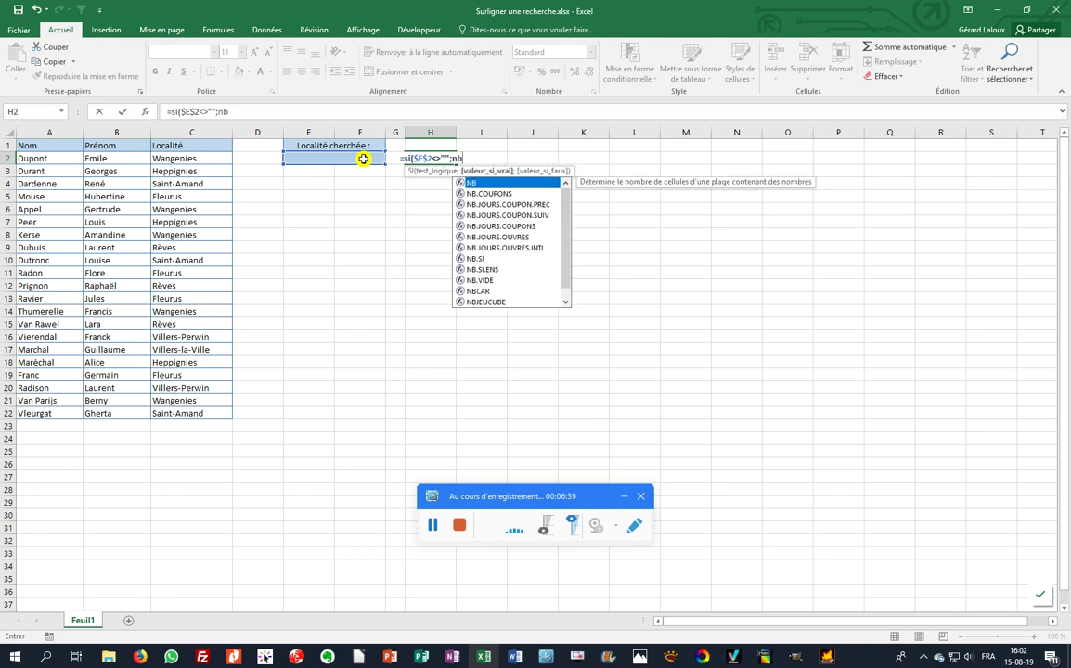
{"action": "type", "text": ",si"}
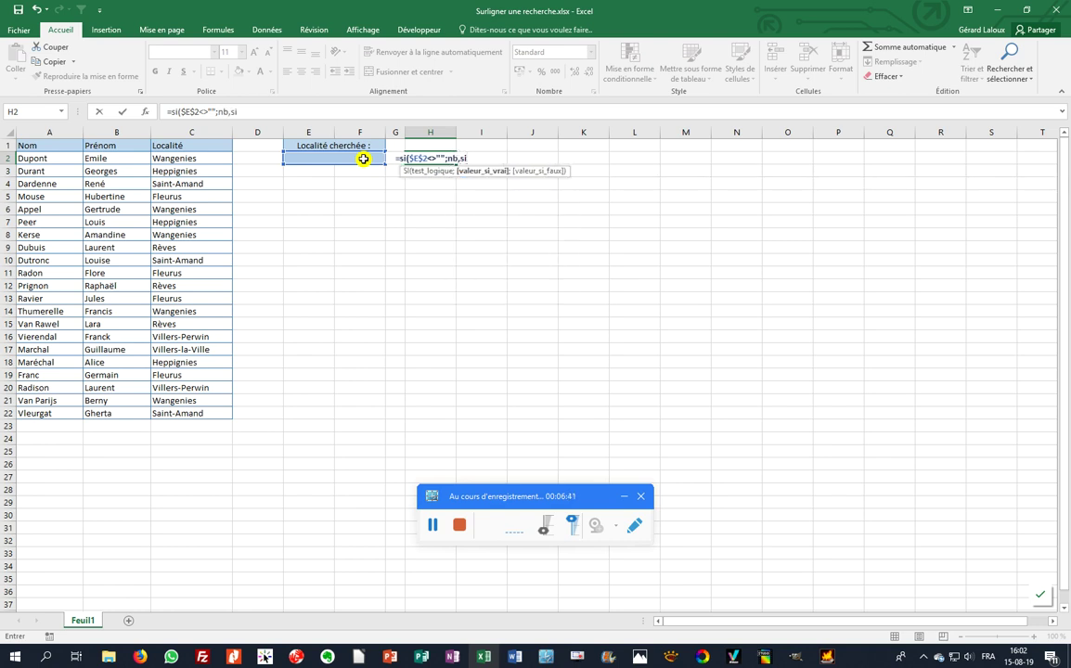
{"action": "key", "text": "BackSpace"}
{"action": "key", "text": "BackSpace"}
{"action": "key", "text": "BackSpace"}
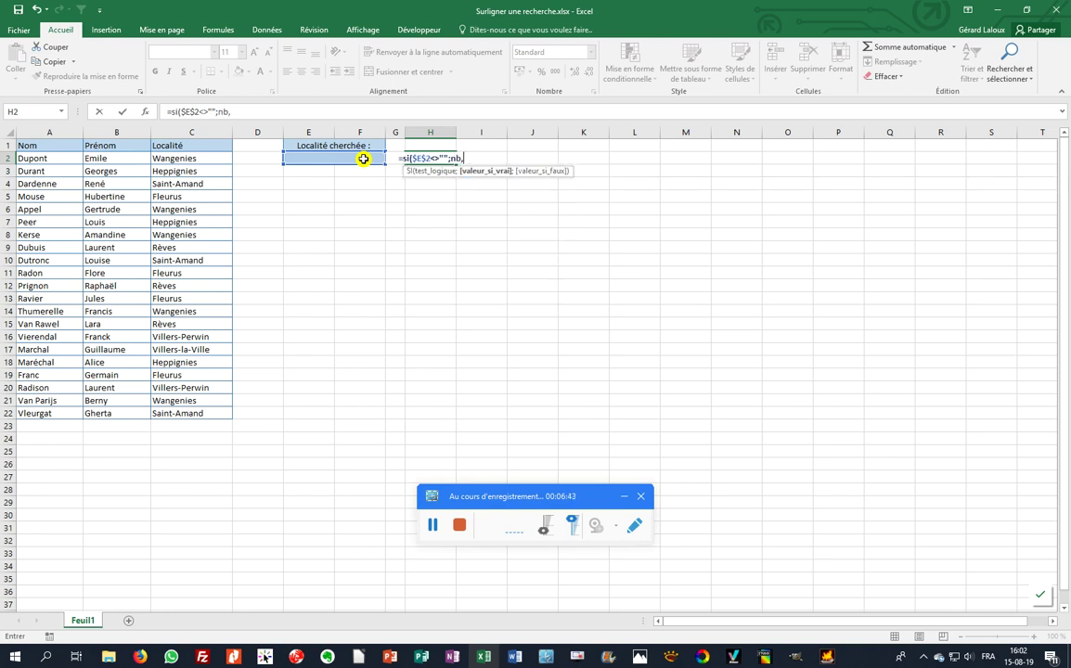
{"action": "type", "text": ".si"}
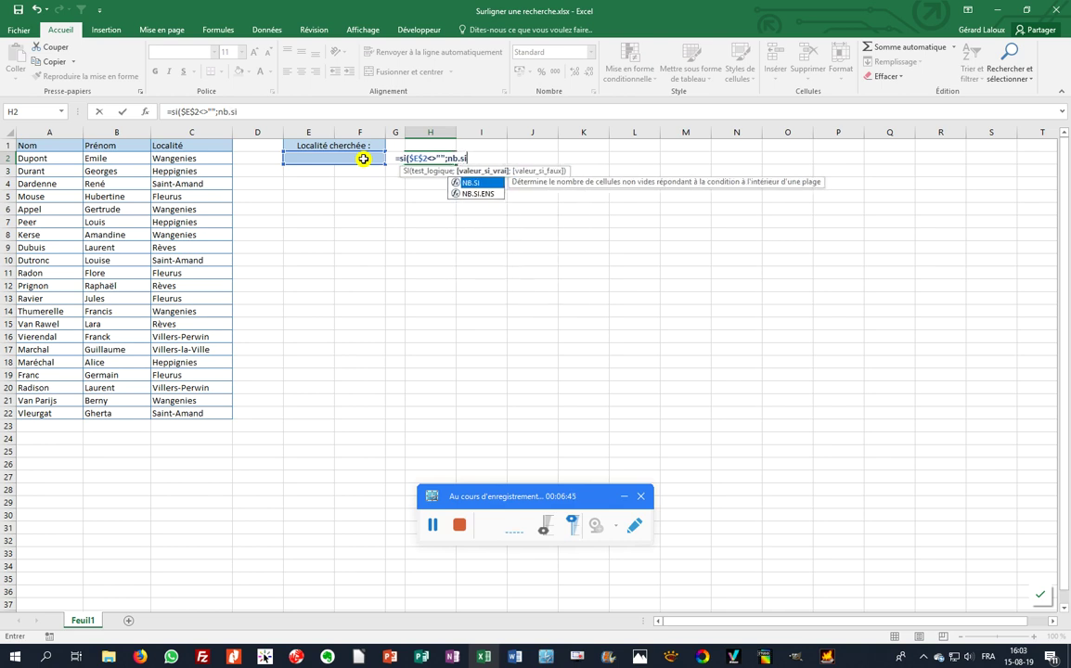
{"action": "type", "text": "("}
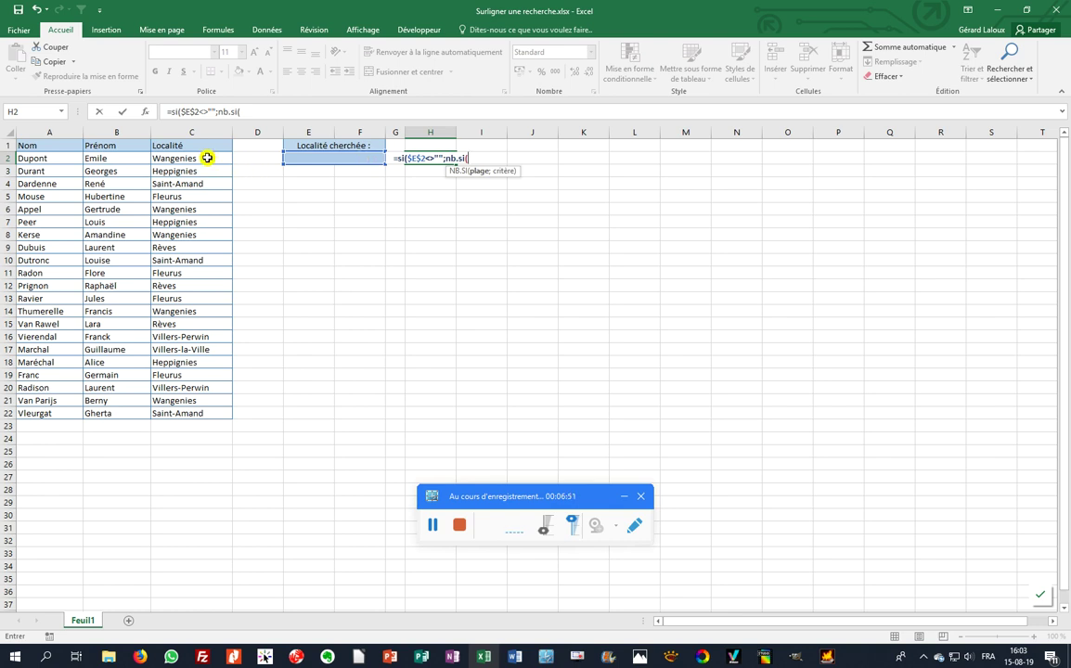
{"action": "left_click_drag", "start_coordinate": [207, 157], "coordinate": [199, 413]}
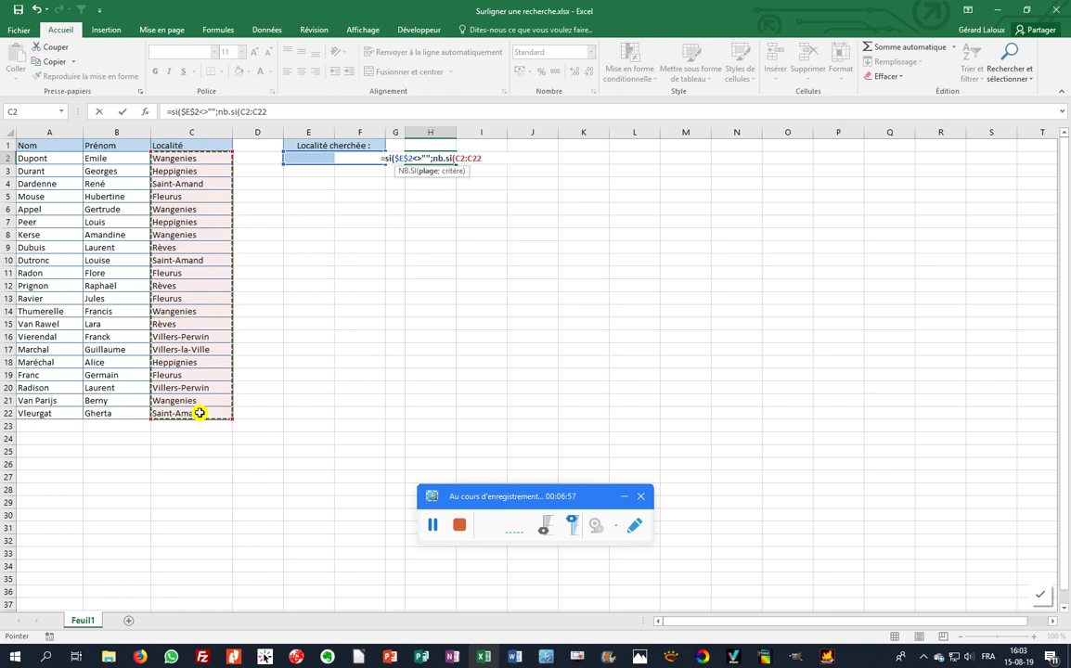
{"action": "type", "text": ";"}
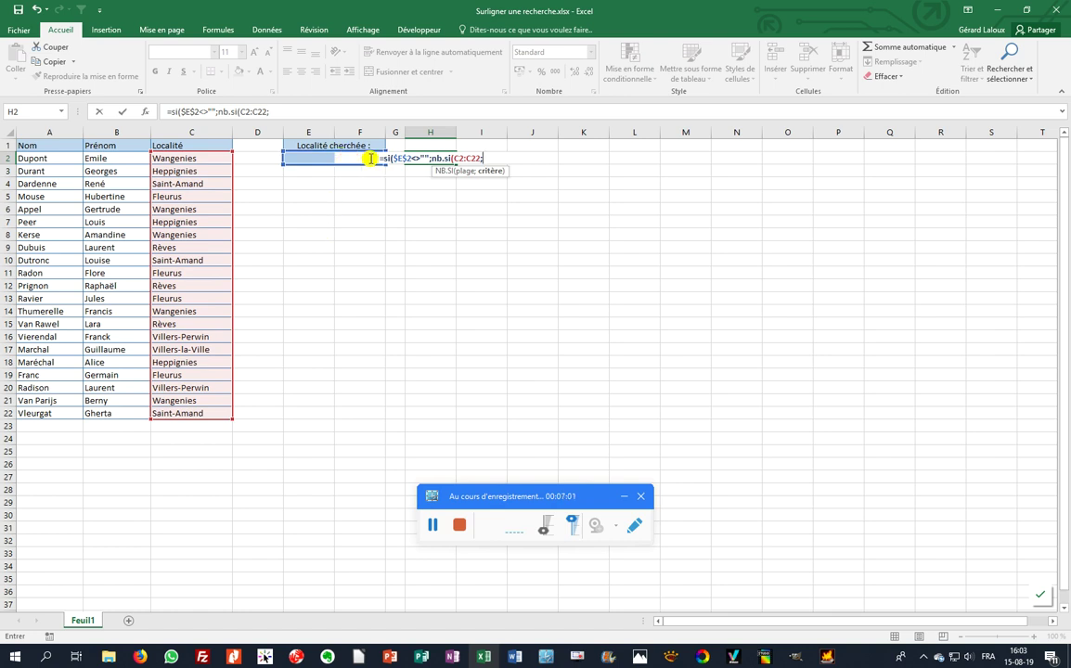
{"action": "left_click", "coordinate": [331, 161]}
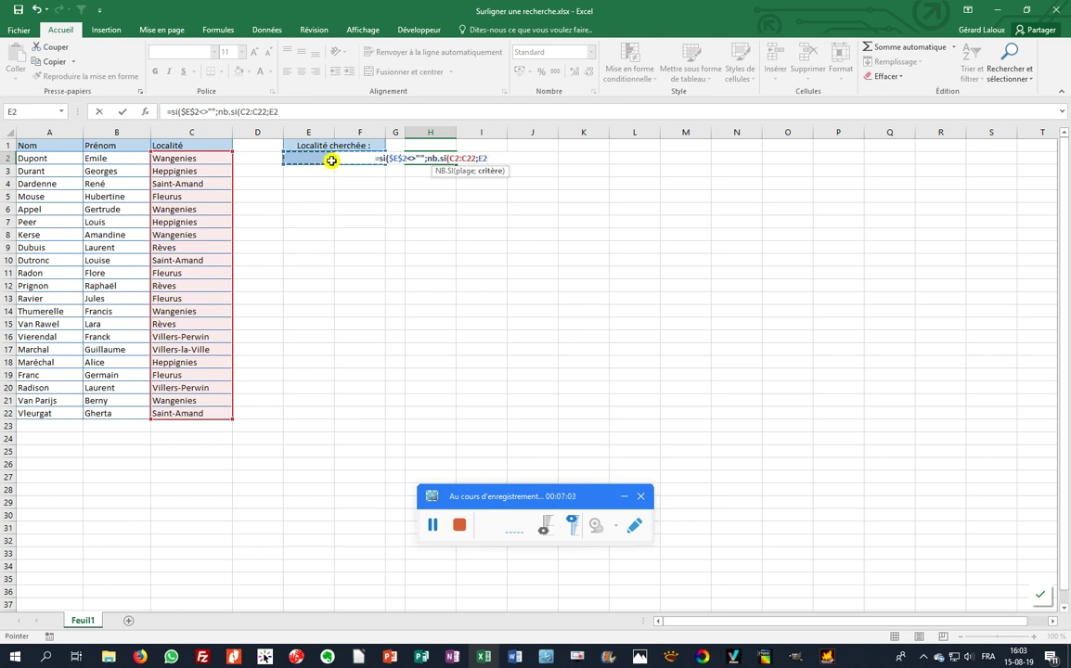
{"action": "key", "text": "F4"}
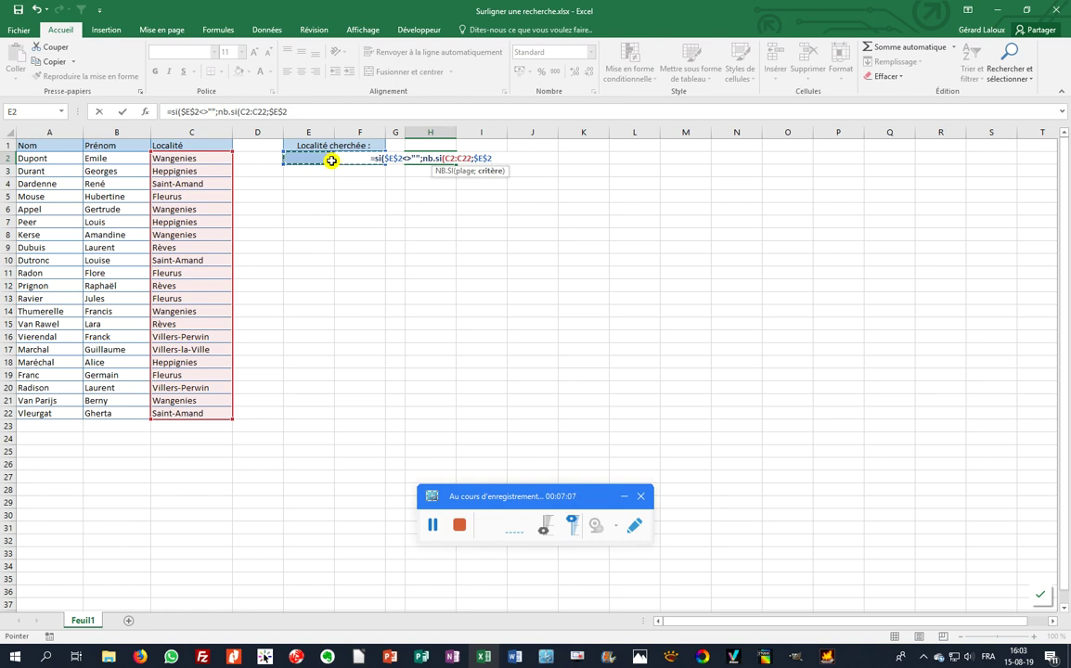
{"action": "type", "text": ")"}
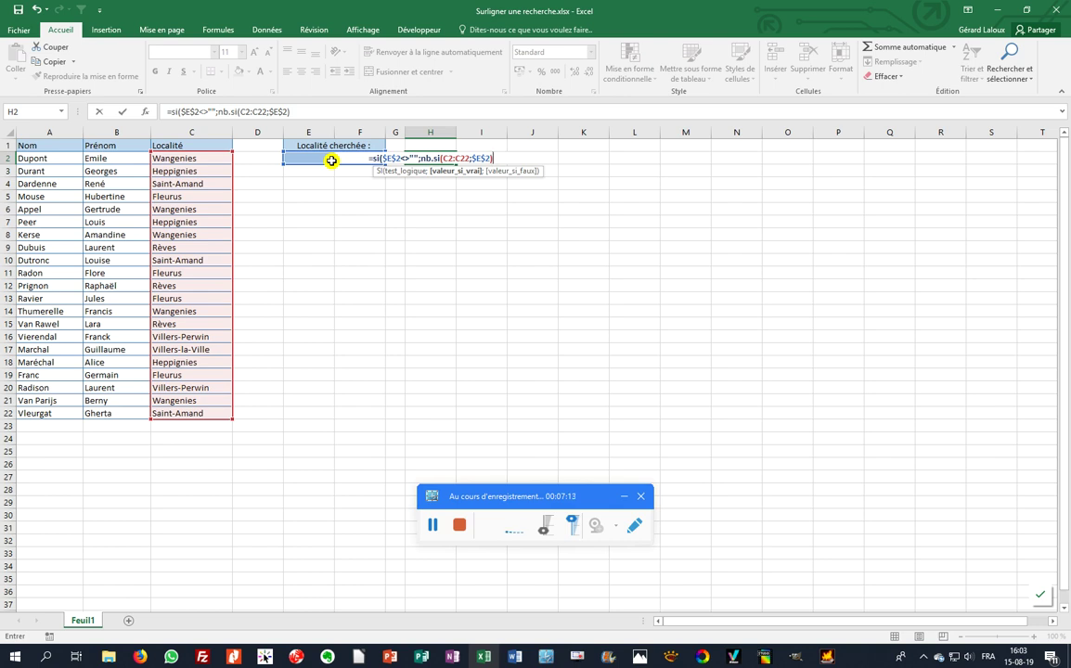
Set "" as the value if false, then close and validate the formula in H2
{"action": "type", "text": ";\"\""}
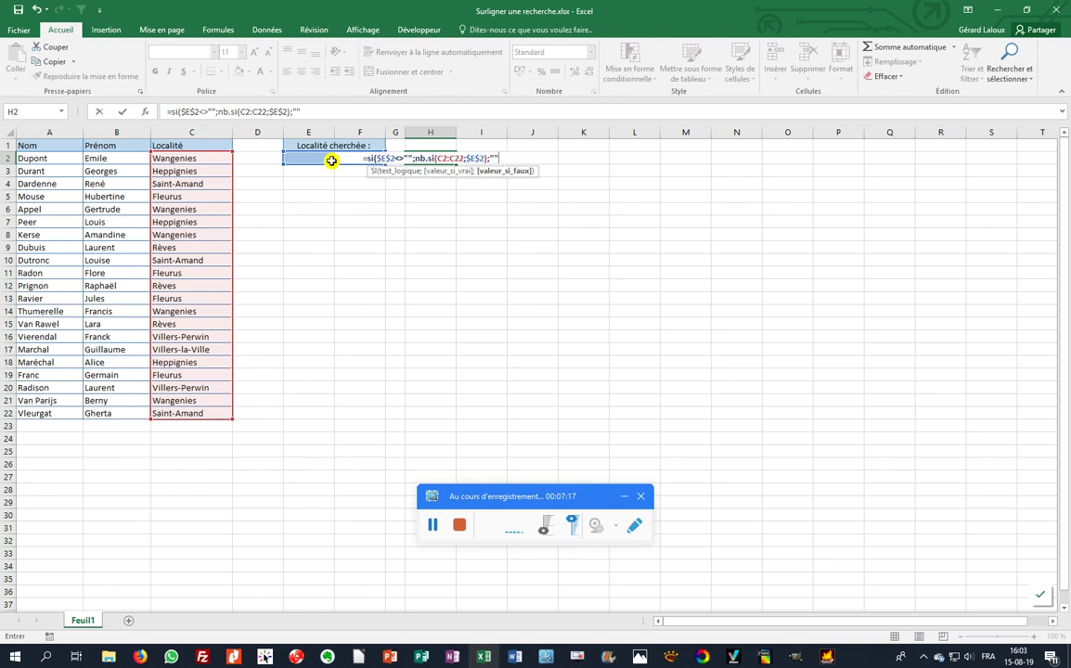
{"action": "type", "text": ")"}
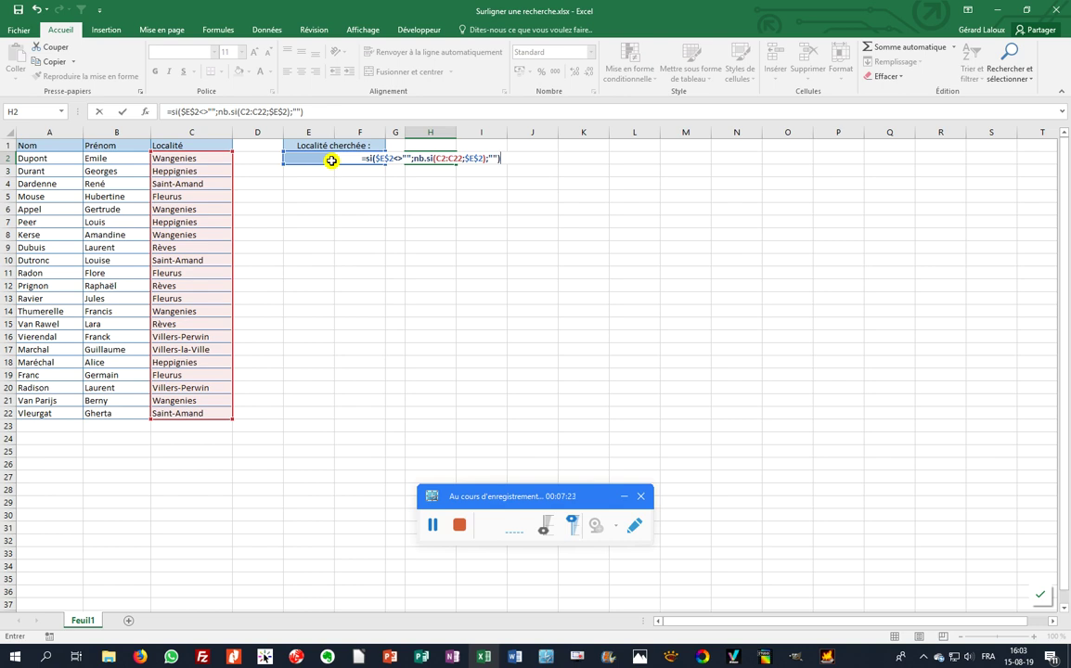
{"action": "key", "text": "Return"}
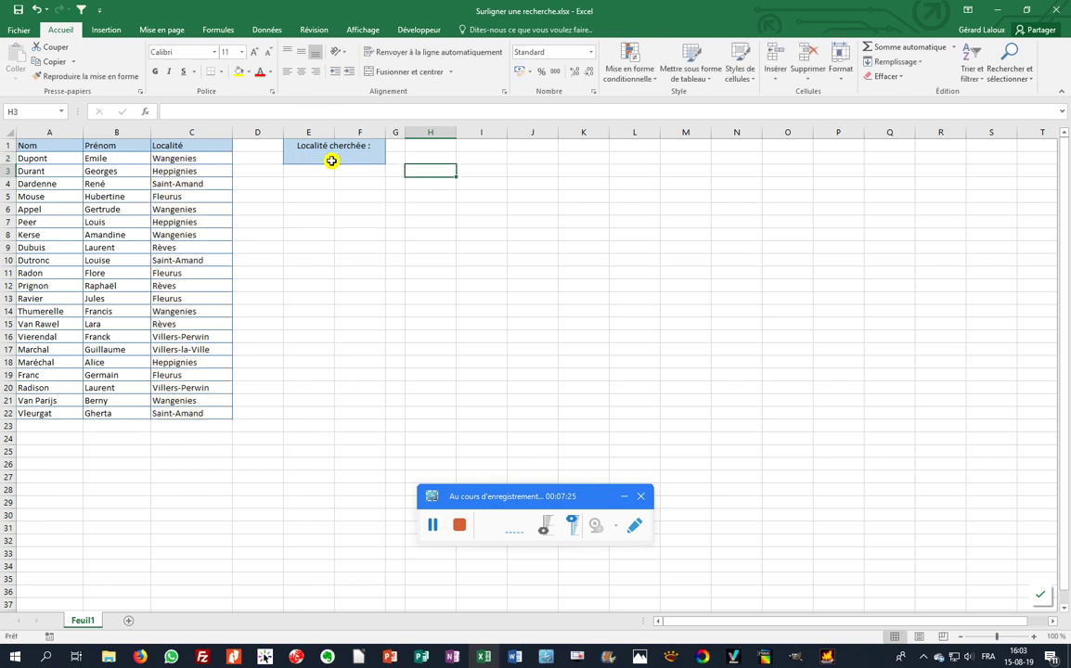
Test the counting formula by entering Wangenies as the searched locality in E2
{"action": "left_click", "coordinate": [332, 161]}
{"action": "type", "text": "Wangenies"}
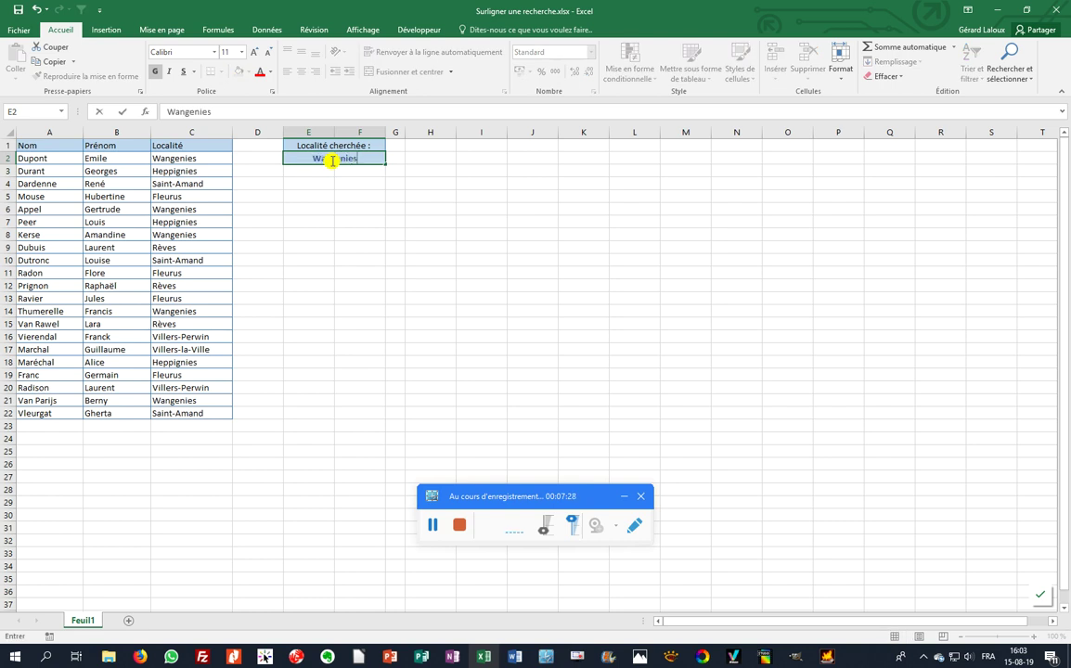
{"action": "key", "text": "Return"}
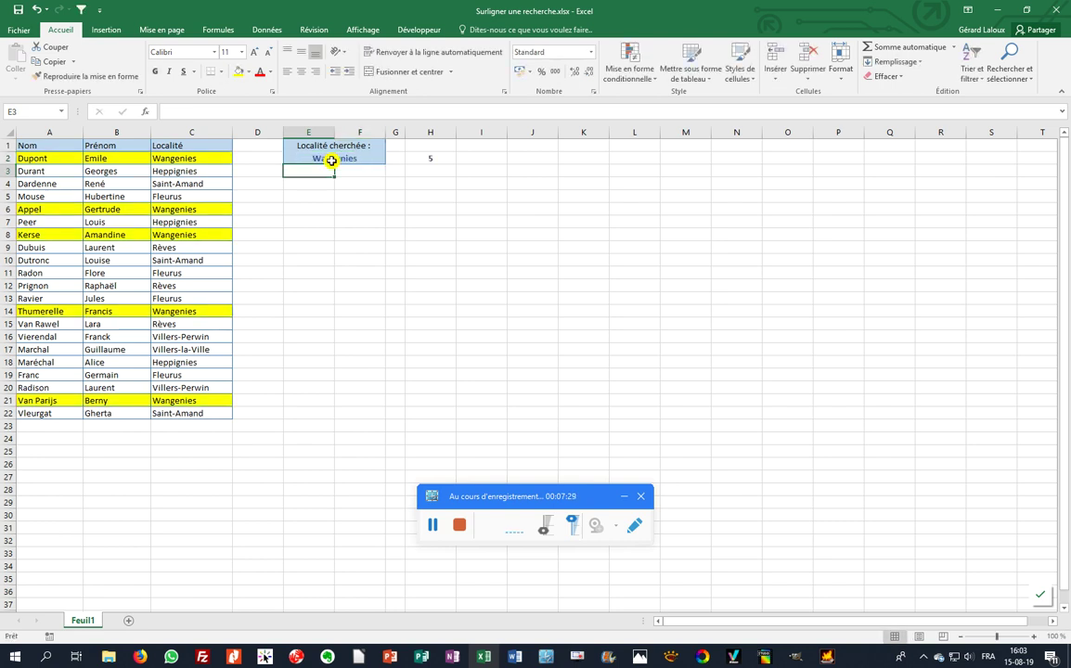
Create a formula-based conditional formatting rule for H2 with the condition =$H$2<>""
{"action": "left_click", "coordinate": [421, 158]}
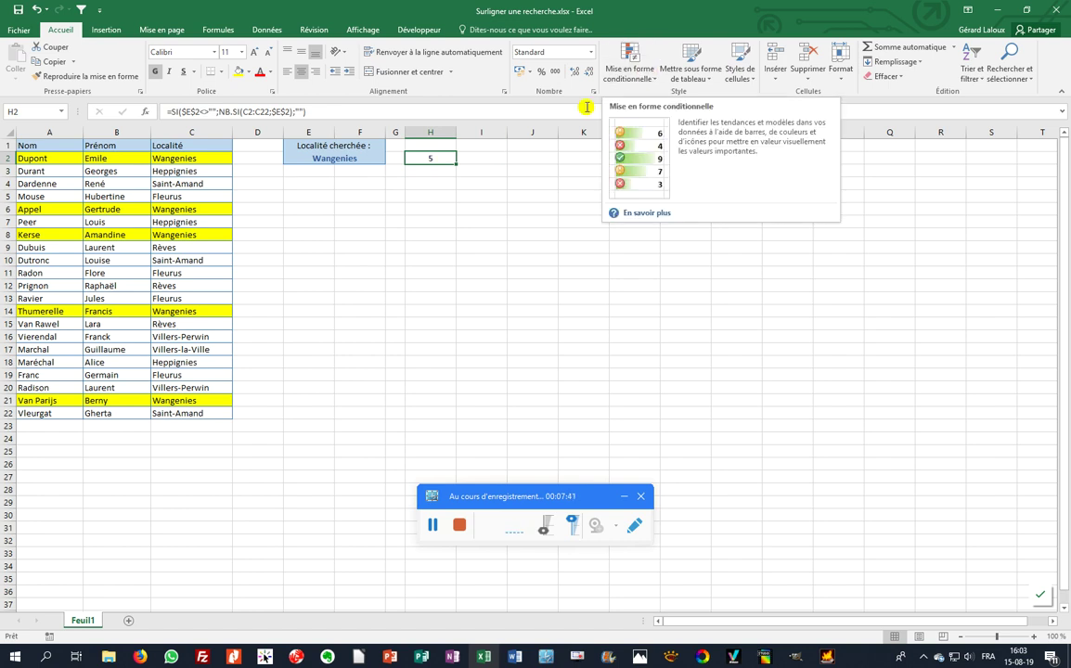
{"action": "left_click", "coordinate": [647, 71]}
{"action": "left_click", "coordinate": [647, 235]}
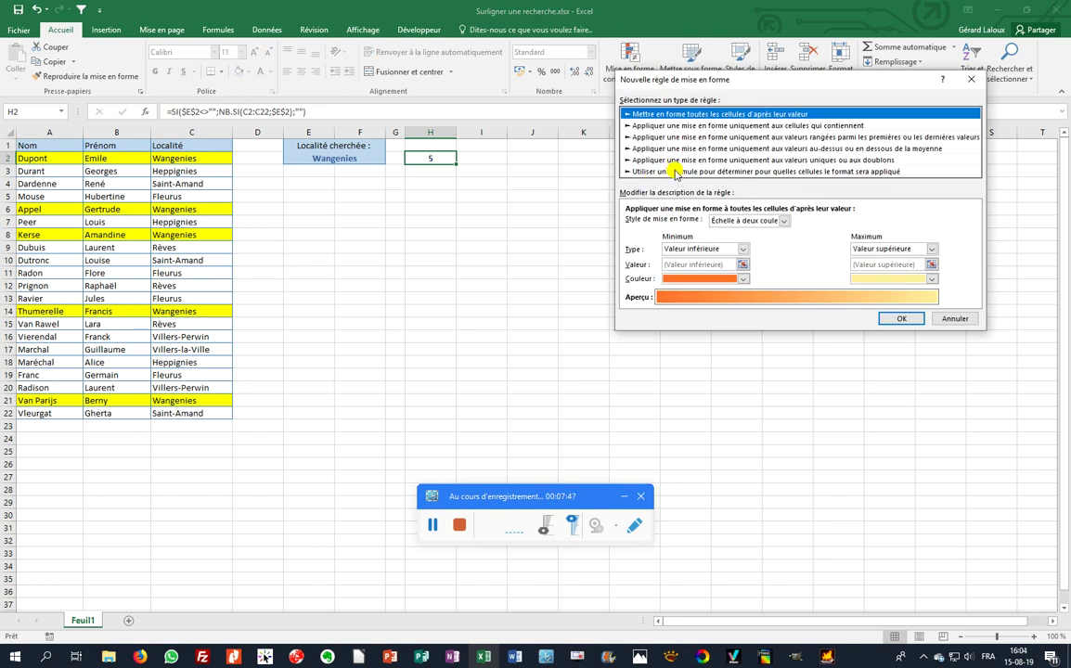
{"action": "left_click", "coordinate": [676, 173]}
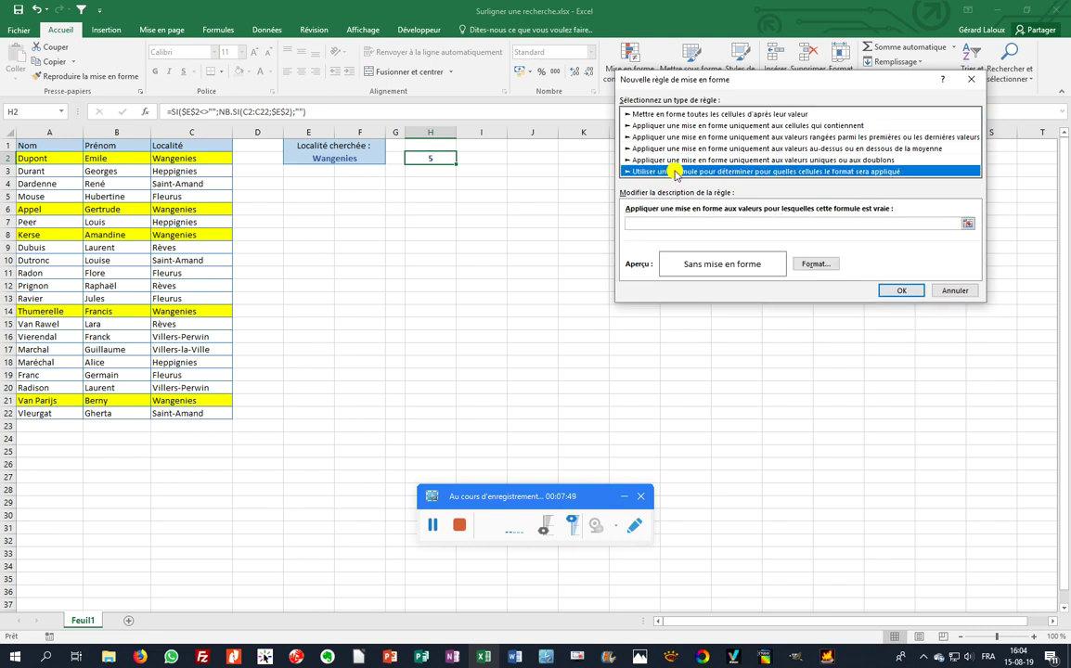
{"action": "left_click", "coordinate": [667, 223]}
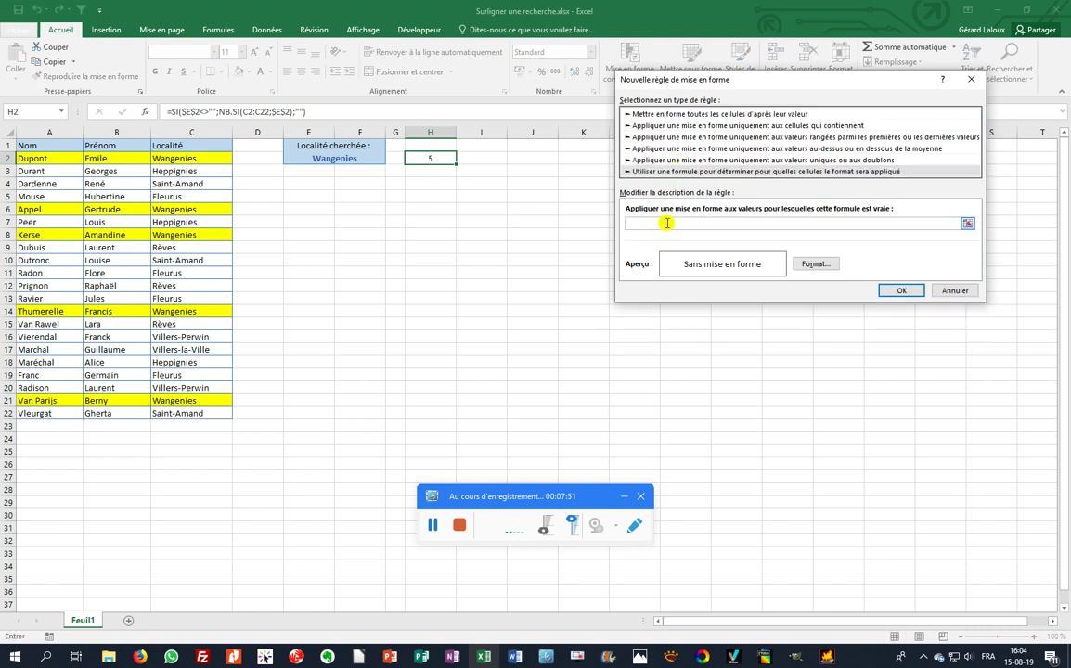
{"action": "type", "text": "="}
{"action": "left_click", "coordinate": [436, 156]}
{"action": "type", "text": "<>\""}
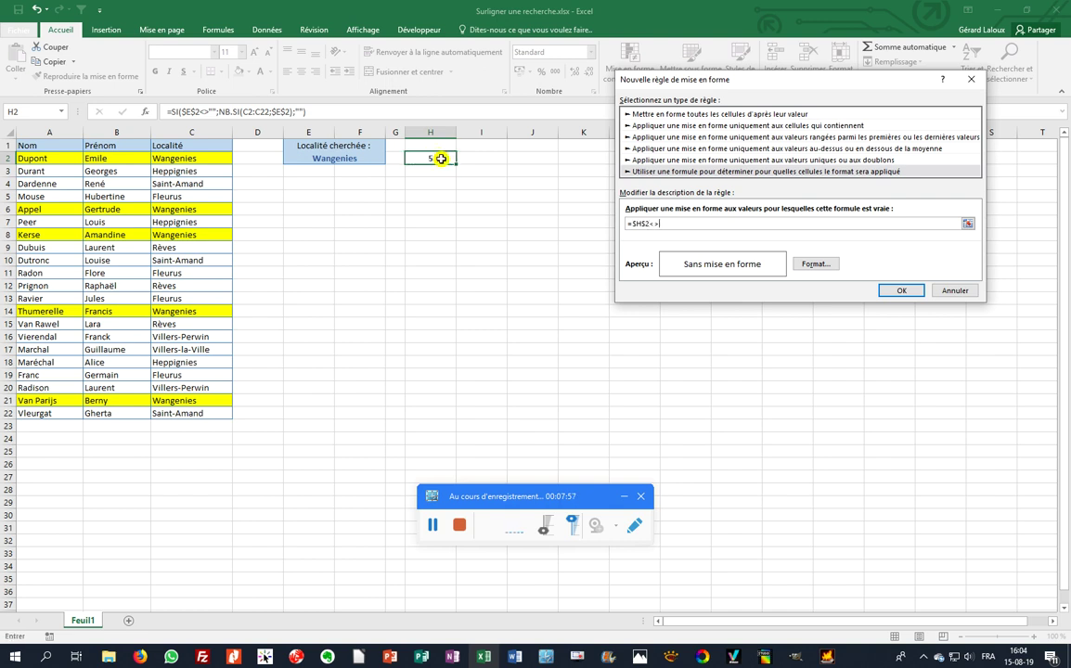
Give H2's rule a light blue fill and a darker blue outline border, and apply the rule
{"action": "left_click", "coordinate": [812, 266]}
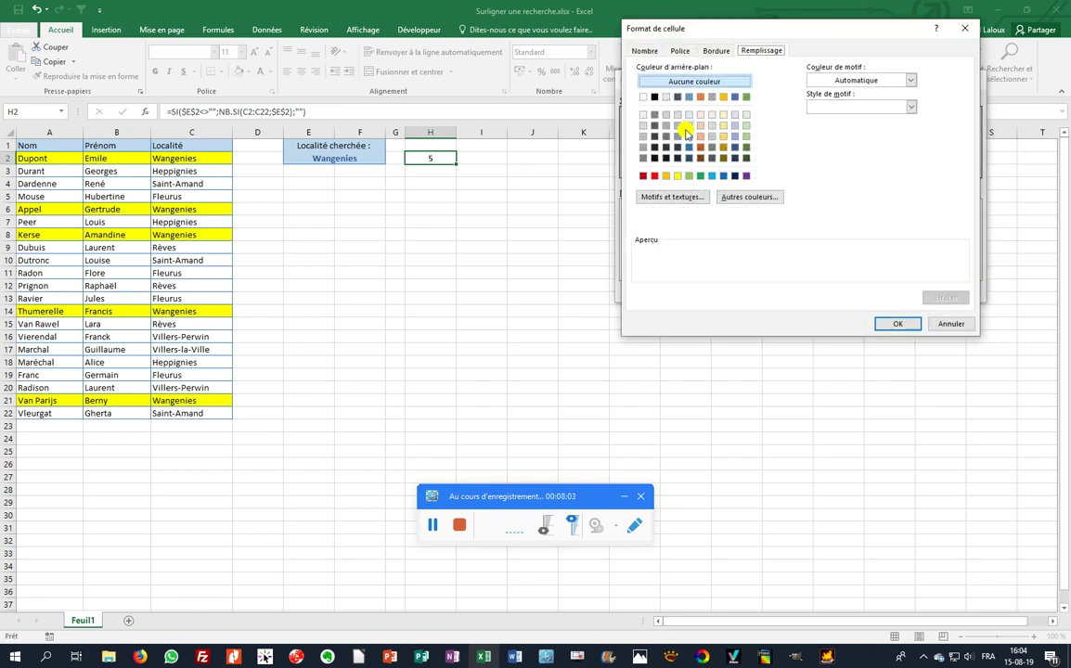
{"action": "left_click", "coordinate": [689, 126]}
{"action": "left_click", "coordinate": [715, 50]}
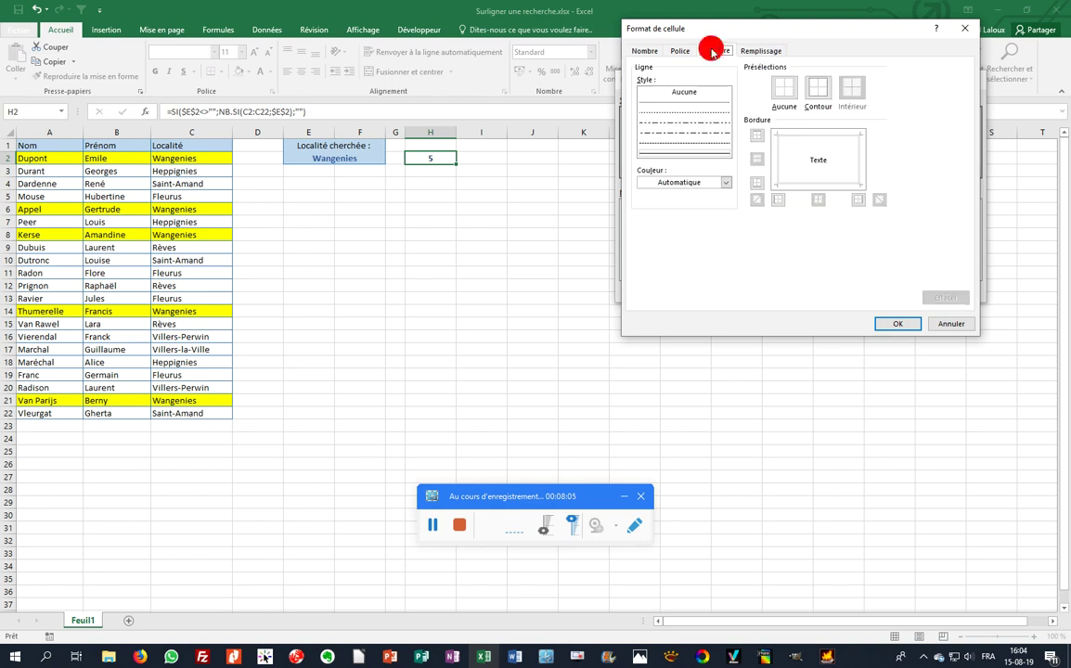
{"action": "left_click", "coordinate": [725, 181]}
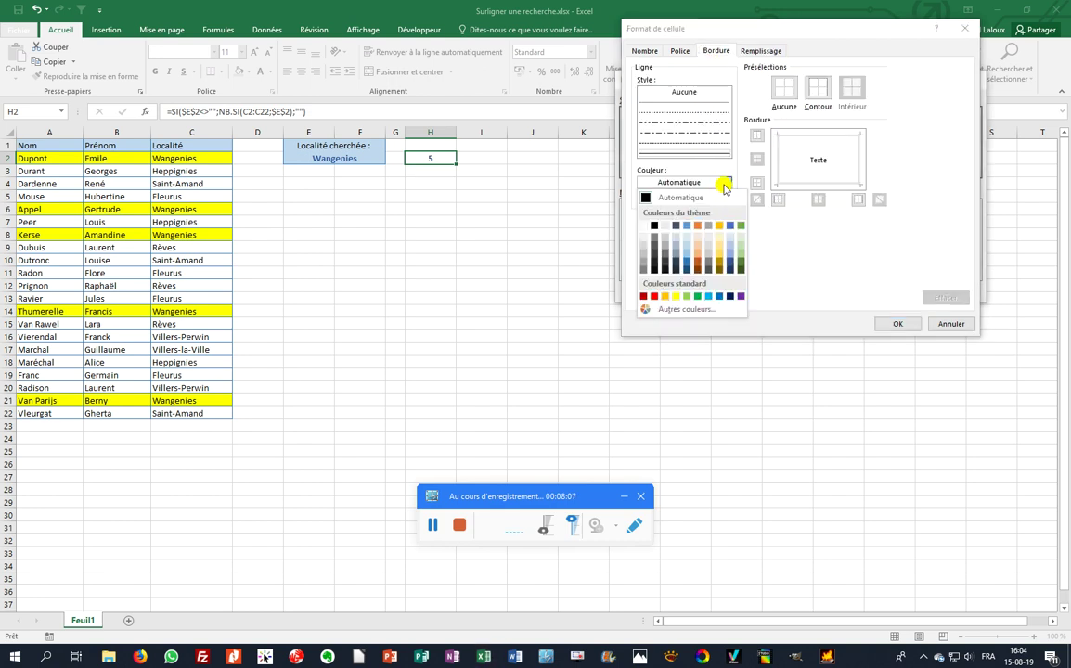
{"action": "left_click", "coordinate": [685, 265]}
{"action": "left_click", "coordinate": [821, 89]}
{"action": "left_click", "coordinate": [896, 324]}
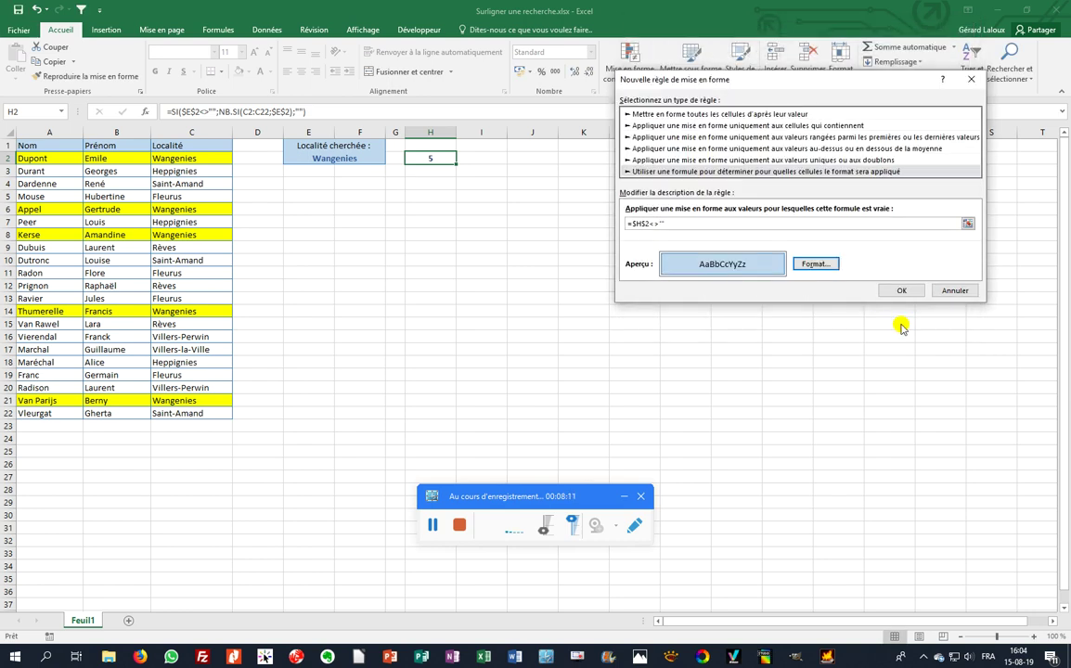
{"action": "left_click", "coordinate": [902, 290]}
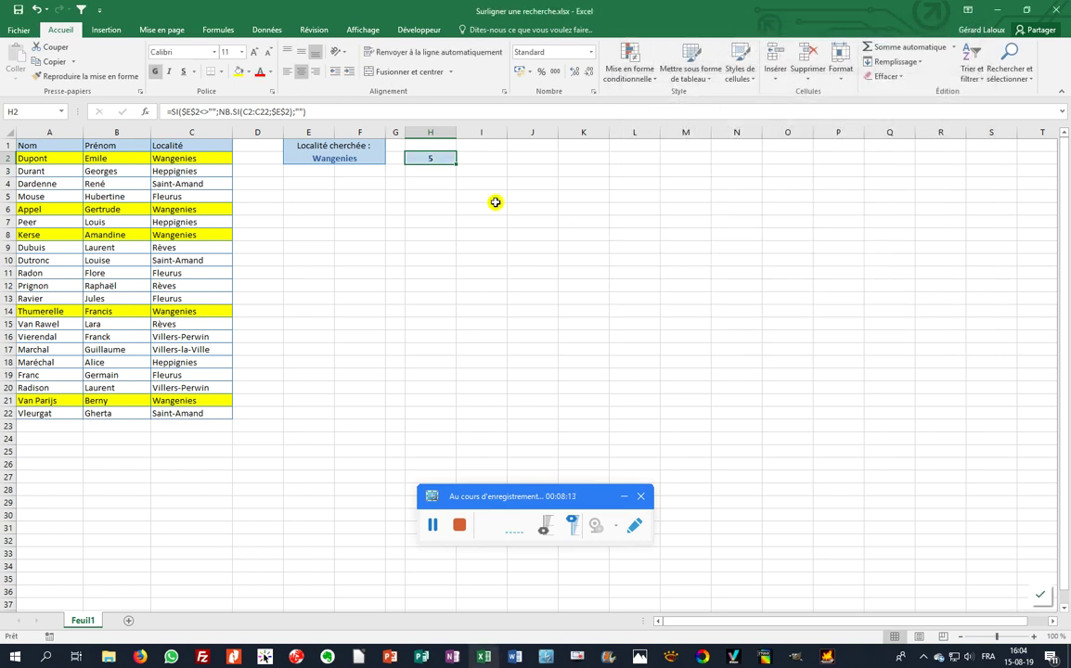
Clear the searched locality in E2 and enter Heppignies to test the highlighting and the count cell
{"action": "left_click", "coordinate": [351, 159]}
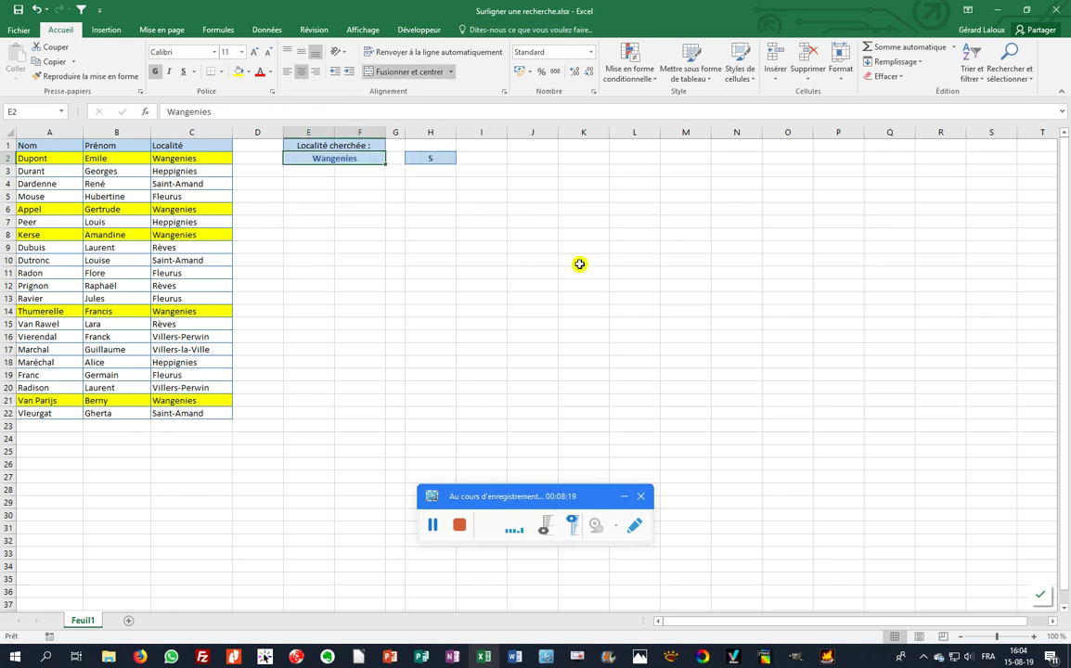
{"action": "key", "text": "Delete"}
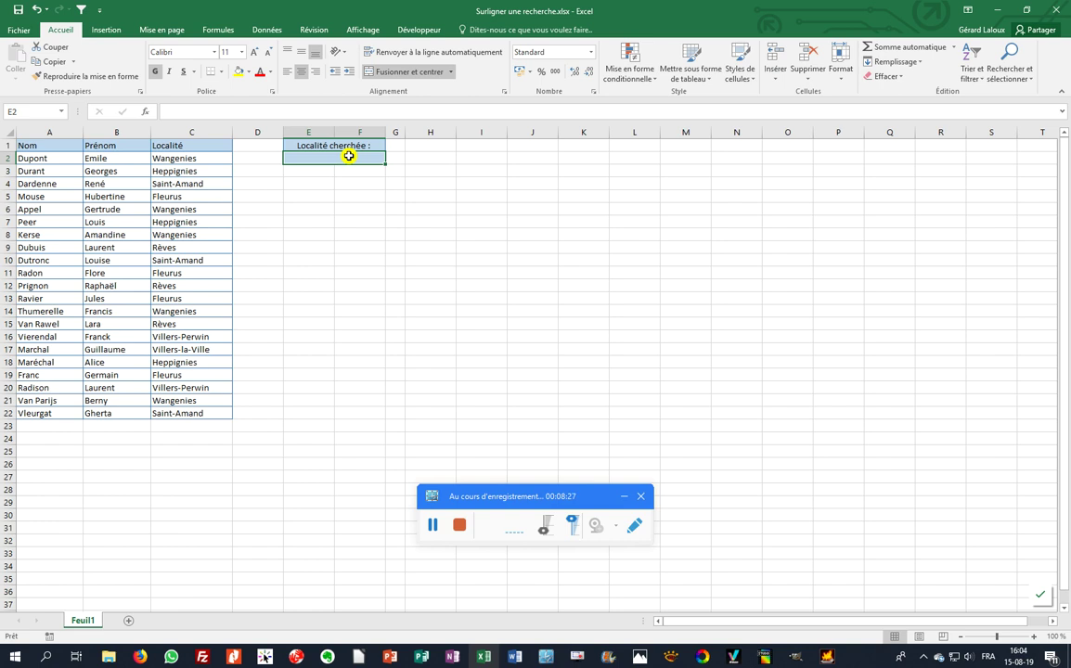
{"action": "type", "text": "Heppignies"}
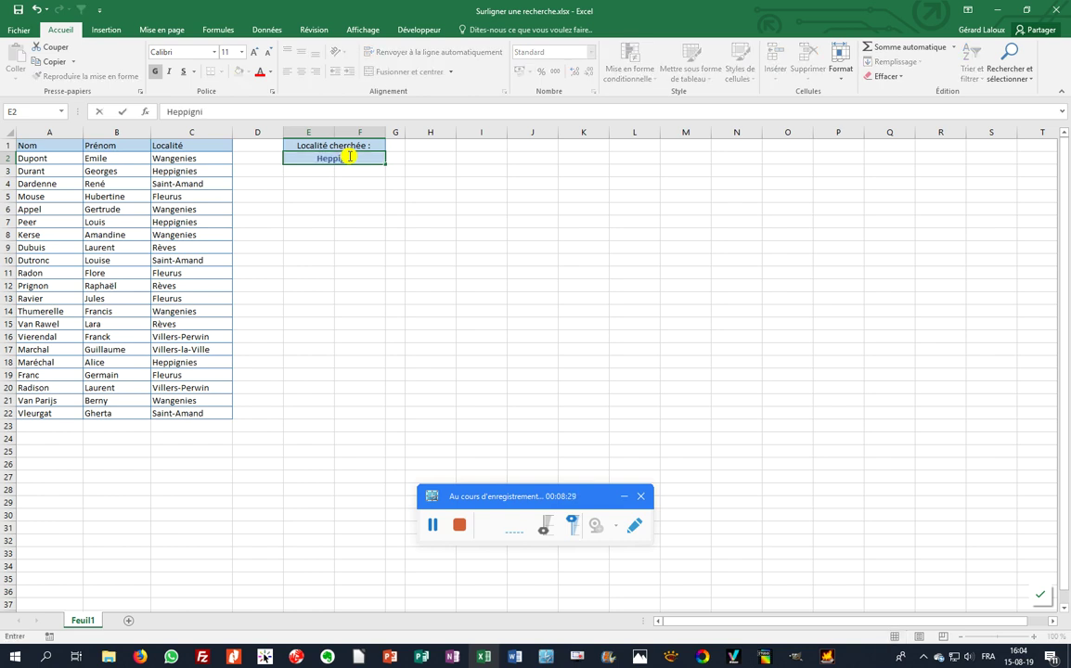
{"action": "key", "text": "Return"}
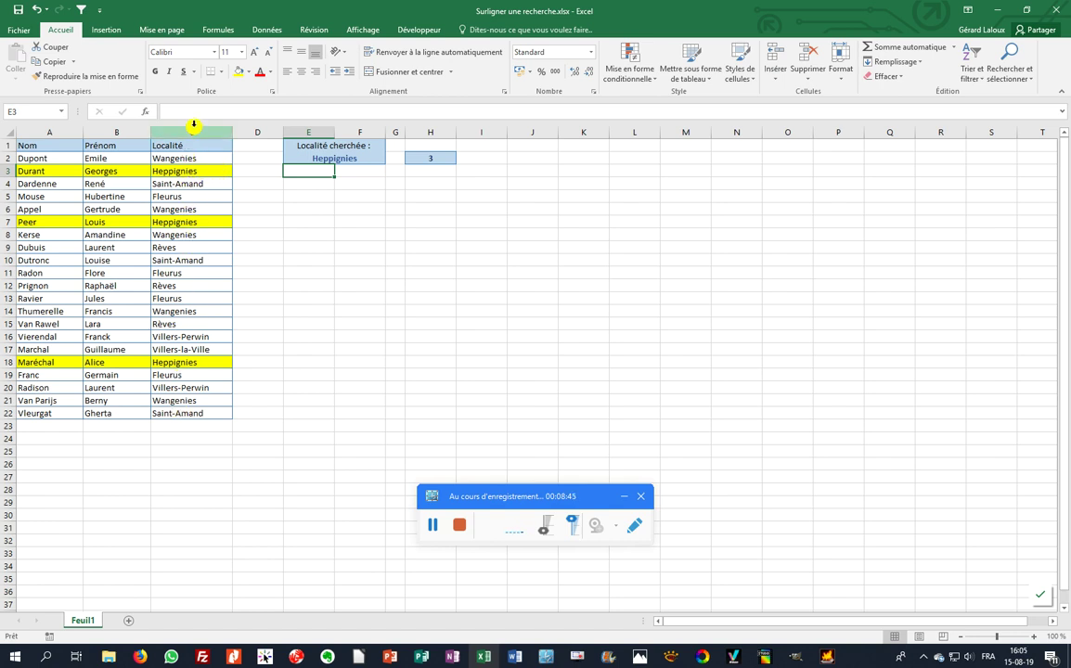
Clear the searched value in E2 and start a formula-based conditional formatting rule for the table range A2:C22
{"action": "left_click", "coordinate": [324, 159]}
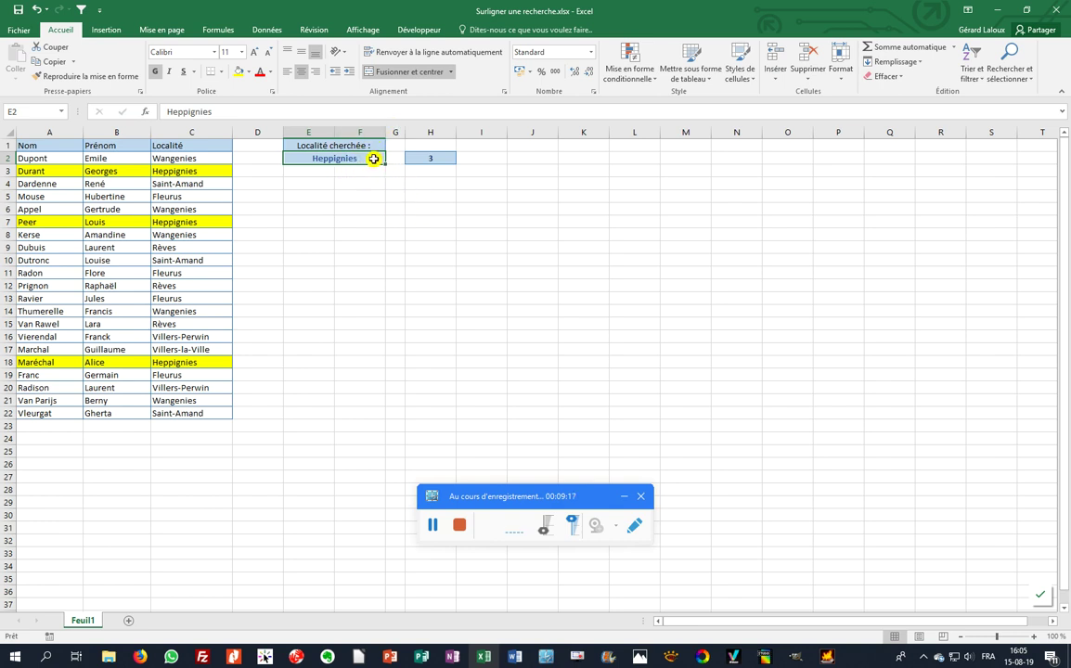
{"action": "key", "text": "Delete"}
{"action": "left_click_drag", "start_coordinate": [63, 158], "coordinate": [184, 414]}
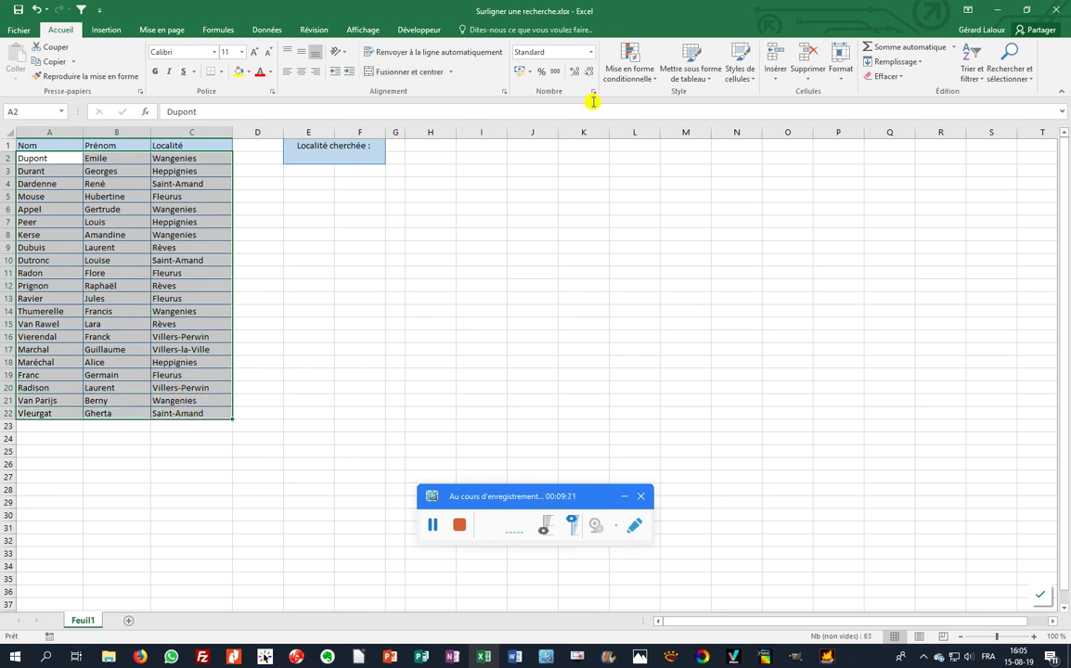
{"action": "left_click", "coordinate": [620, 76]}
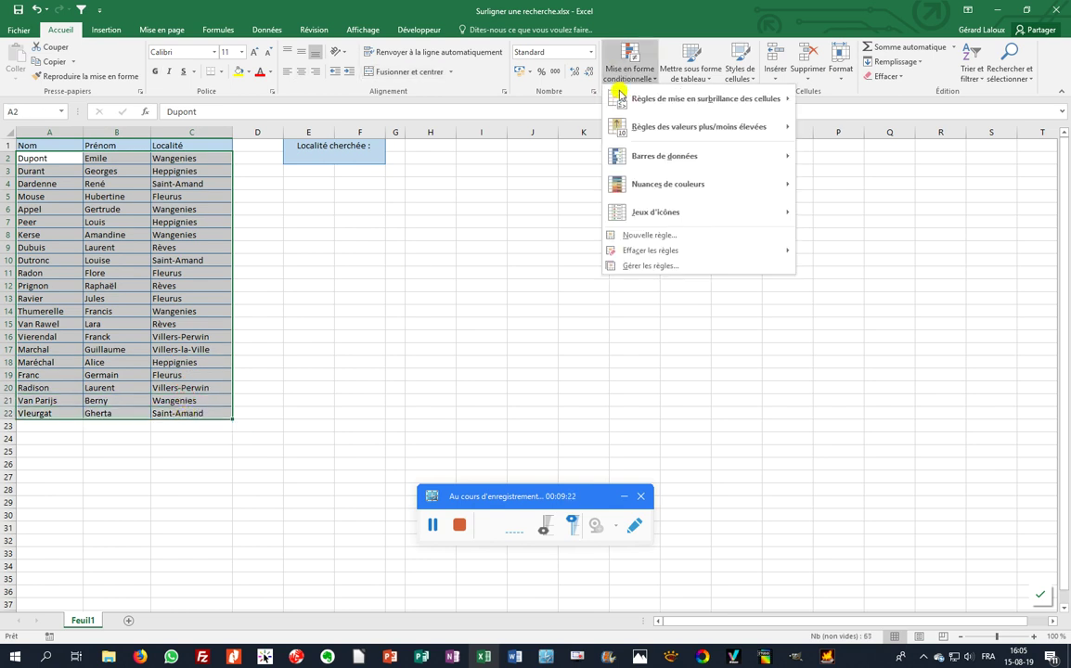
{"action": "left_click", "coordinate": [648, 239]}
{"action": "left_click", "coordinate": [666, 157]}
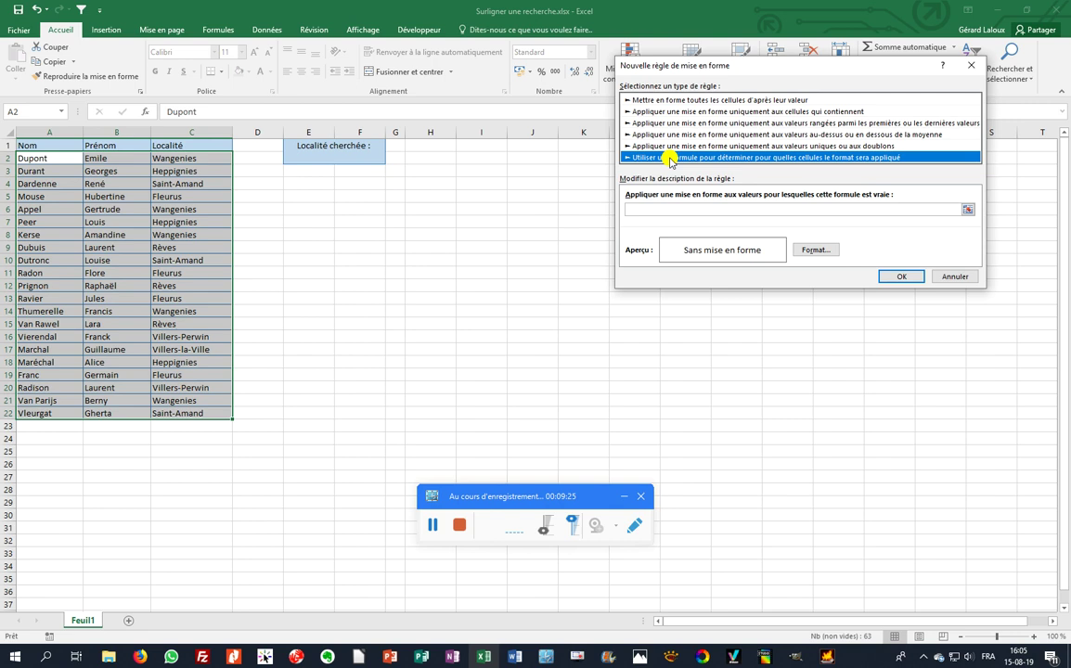
Begin the rule's formula with an ET function whose first condition is $E$2<>""
{"action": "left_click", "coordinate": [665, 210]}
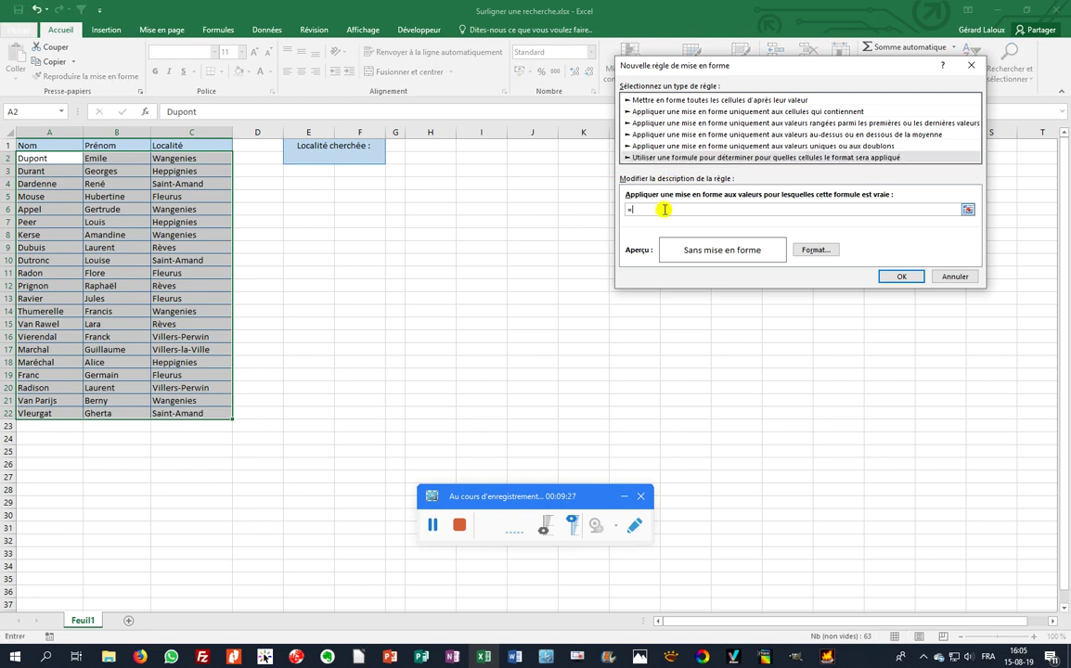
{"action": "type", "text": "=ET("}
{"action": "left_click", "coordinate": [327, 159]}
{"action": "type", "text": "<>\""}
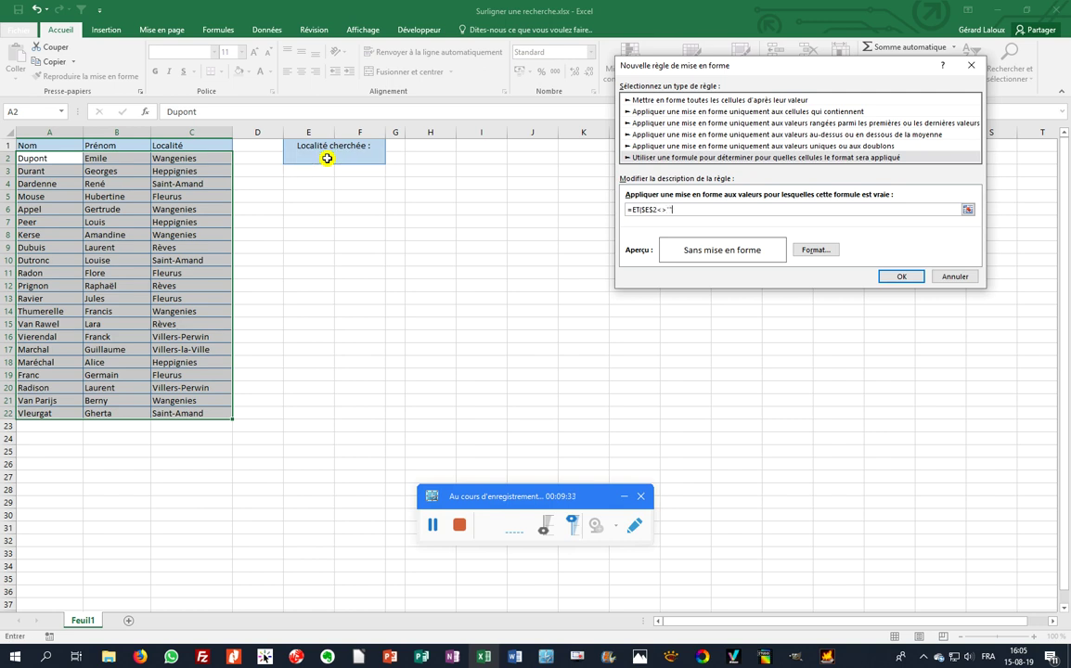
{"action": "type", "text": "\";"}
{"action": "left_click", "coordinate": [111, 159]}
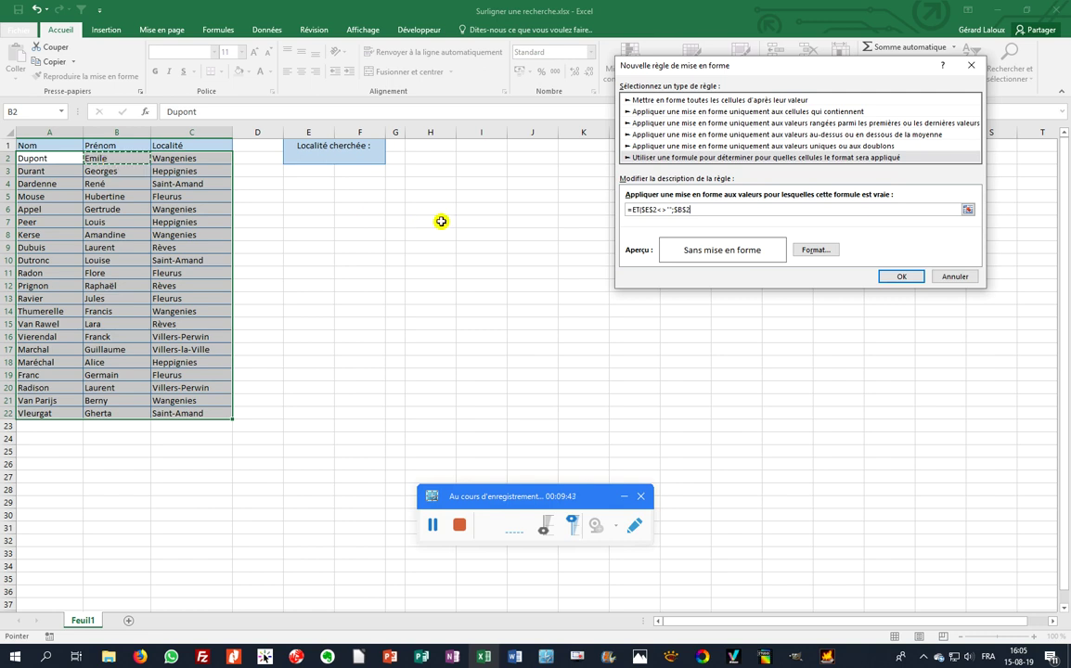
{"action": "key", "text": "BackSpace"}
{"action": "key", "text": "BackSpace"}
{"action": "key", "text": "BackSpace"}
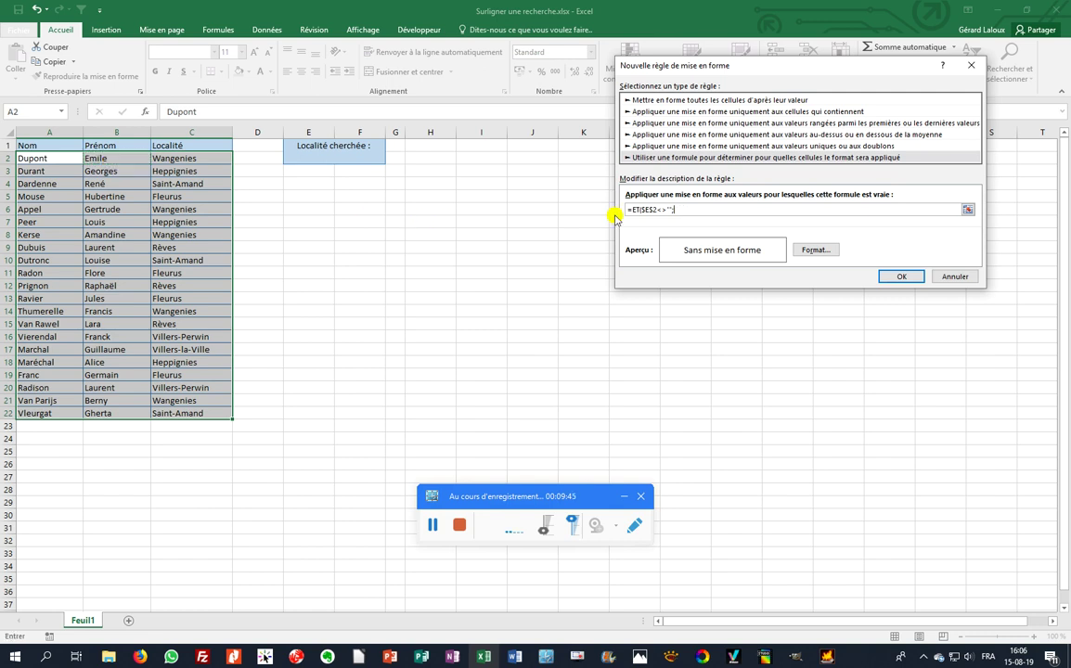
Complete the rule's formula with cherche($E$2;$B2) as the second condition, keeping only column B absolute, and close the ET function
{"action": "type", "text": "cherche("}
{"action": "left_click", "coordinate": [352, 155]}
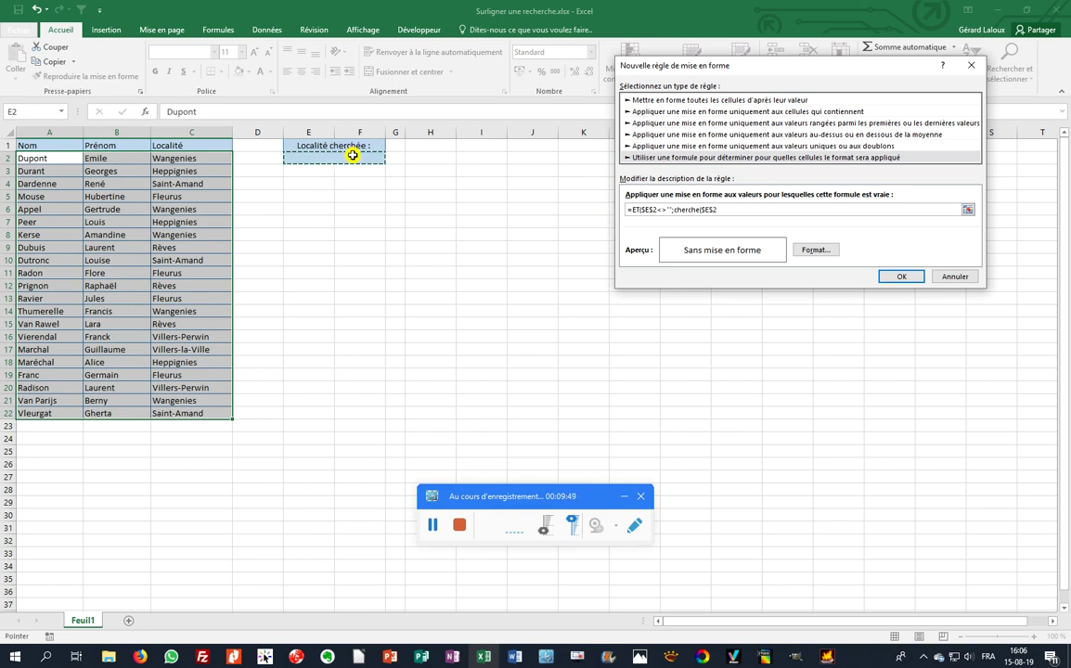
{"action": "type", "text": ";"}
{"action": "left_click", "coordinate": [127, 159]}
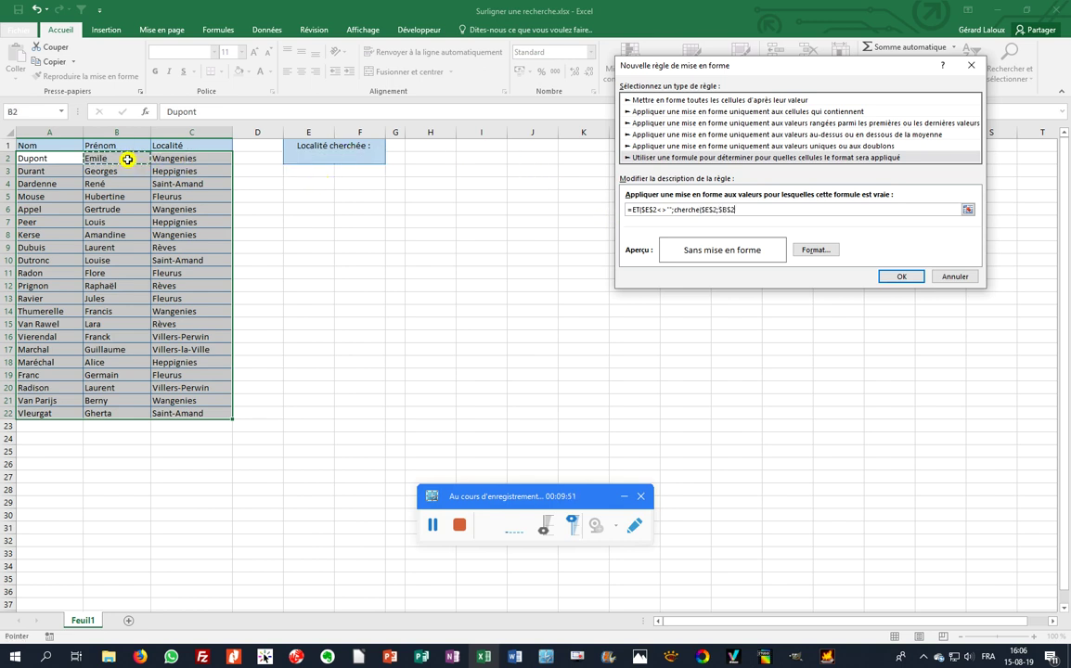
{"action": "key", "text": "F4"}
{"action": "key", "text": "F4"}
{"action": "type", "text": ")"}
Give the rule a light orange fill and apply it to the table rows
{"action": "left_click", "coordinate": [816, 249]}
{"action": "left_click", "coordinate": [754, 36]}
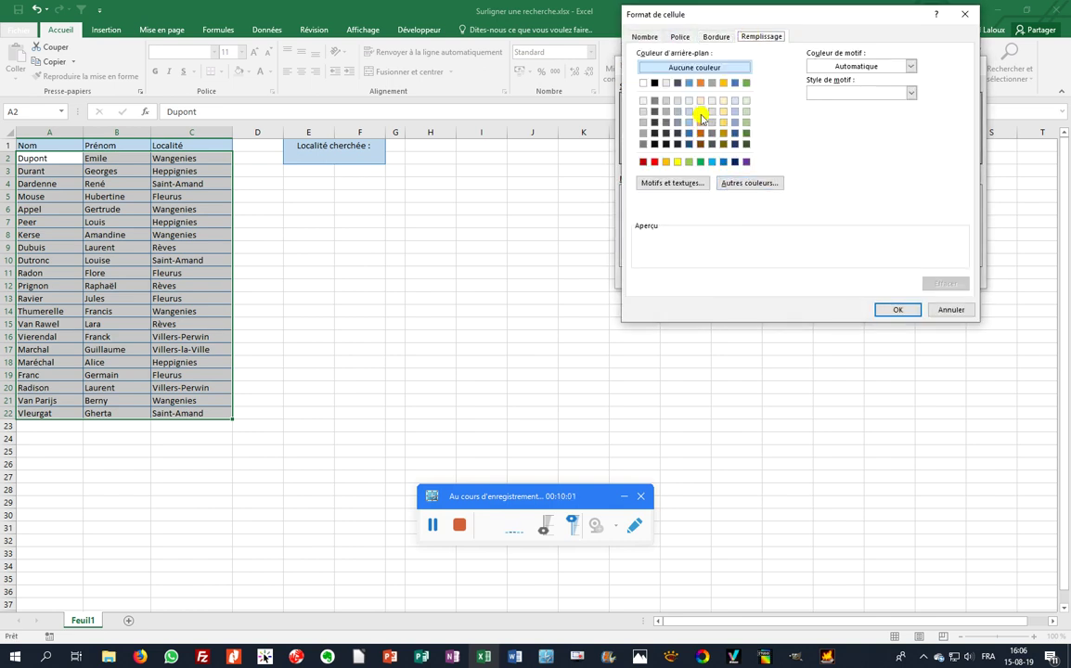
{"action": "left_click", "coordinate": [701, 121]}
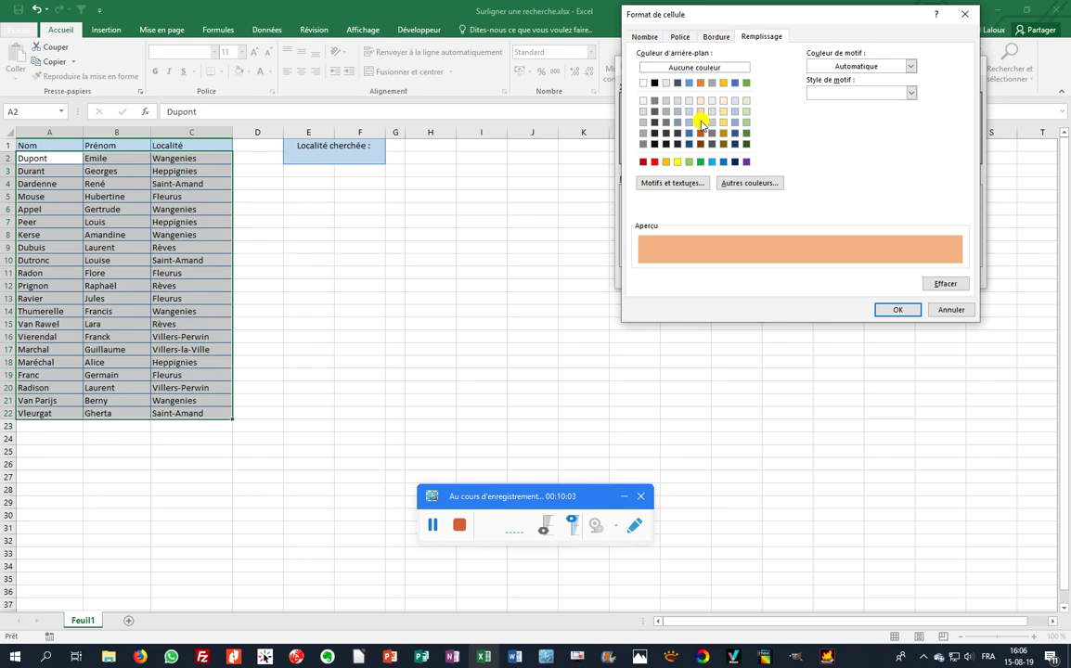
{"action": "left_click", "coordinate": [906, 310]}
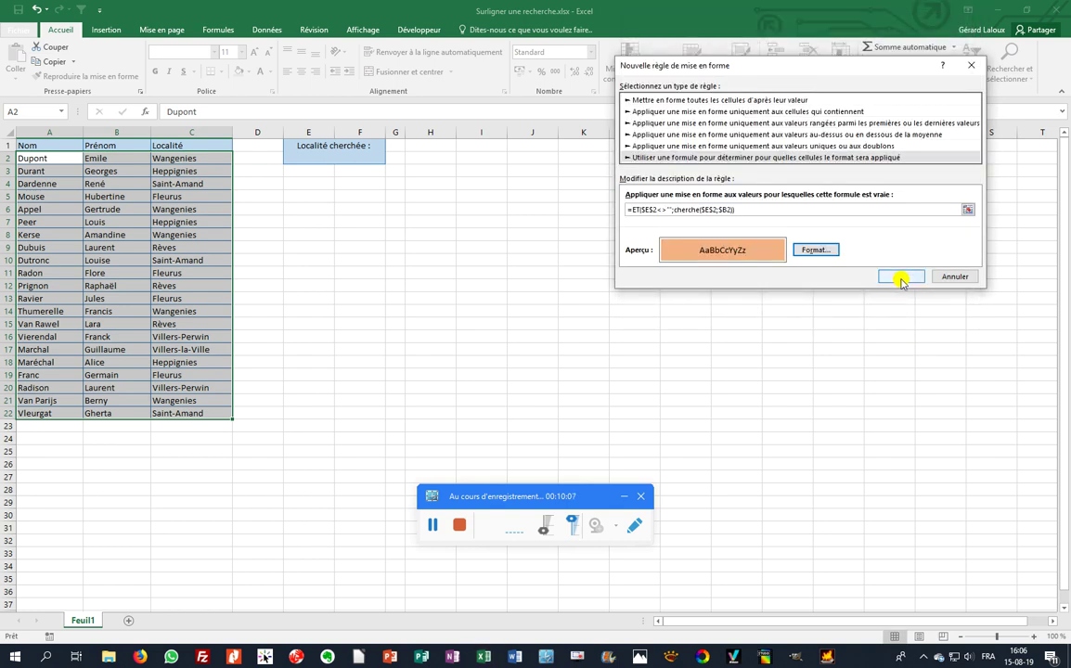
{"action": "left_click", "coordinate": [900, 278]}
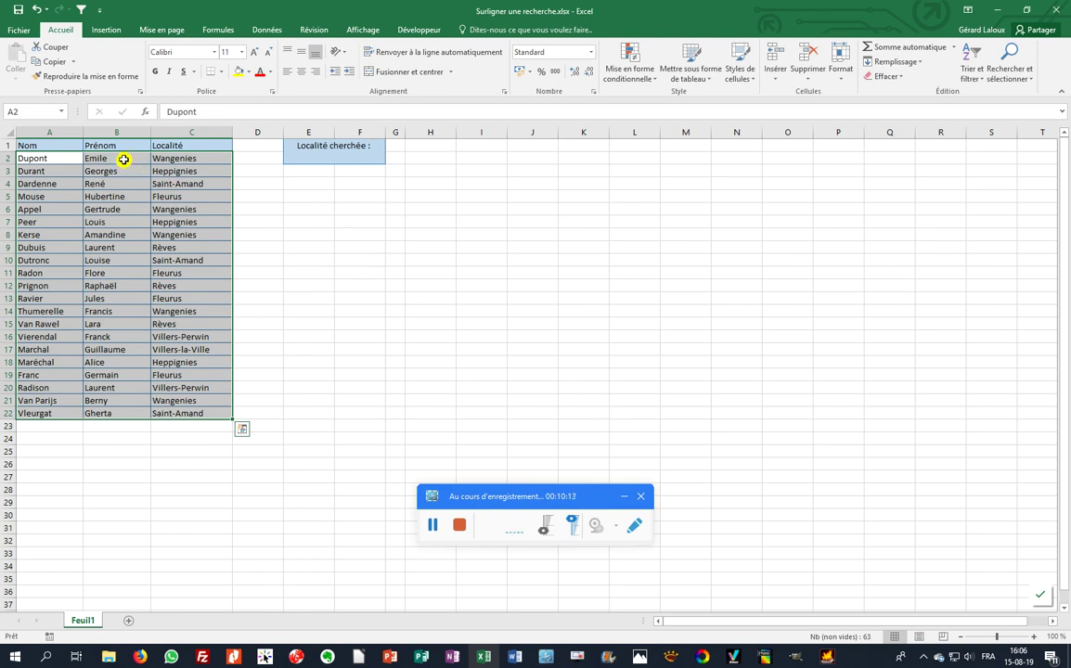
Test the first-name highlighting by entering two different first names from the Prénom column in E2, one after the other
{"action": "left_click", "coordinate": [339, 157]}
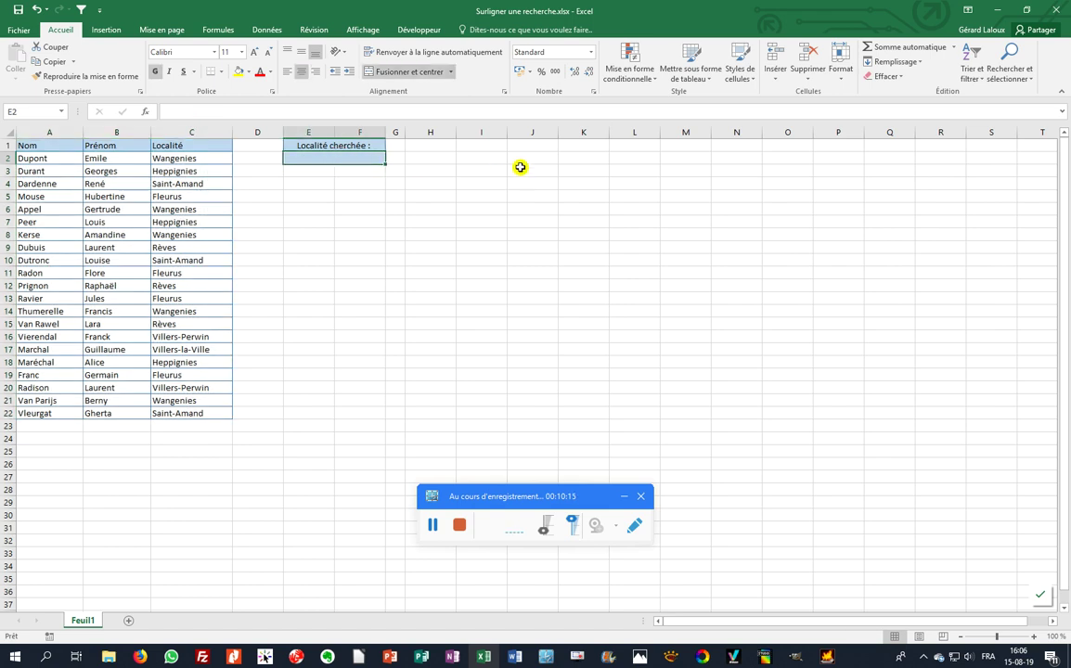
{"action": "type", "text": "Louis"}
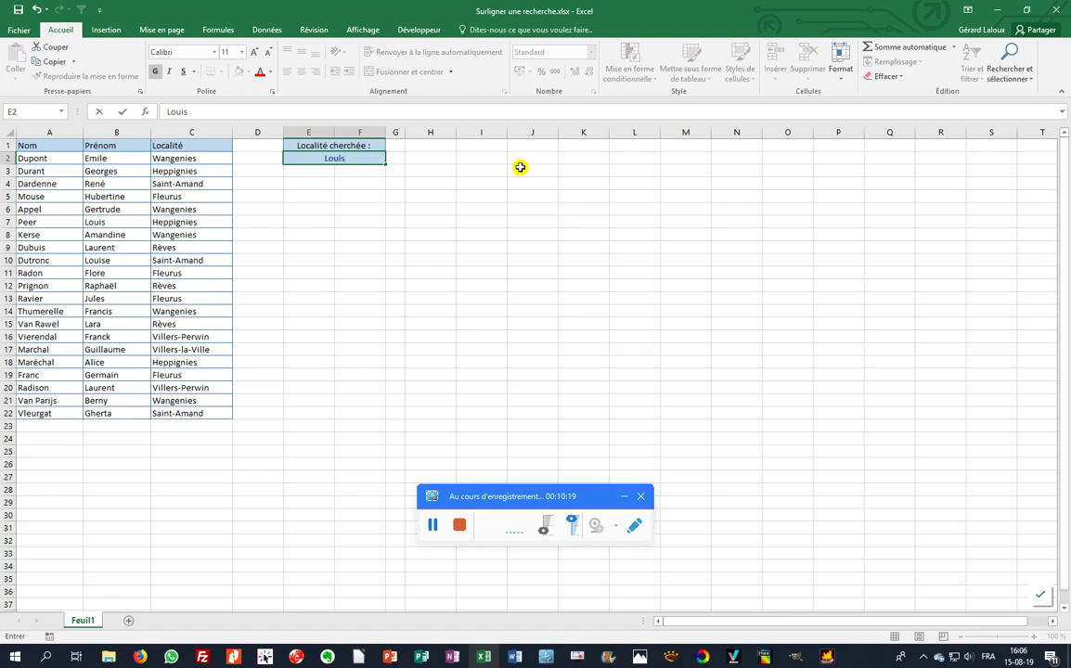
{"action": "key", "text": "Return"}
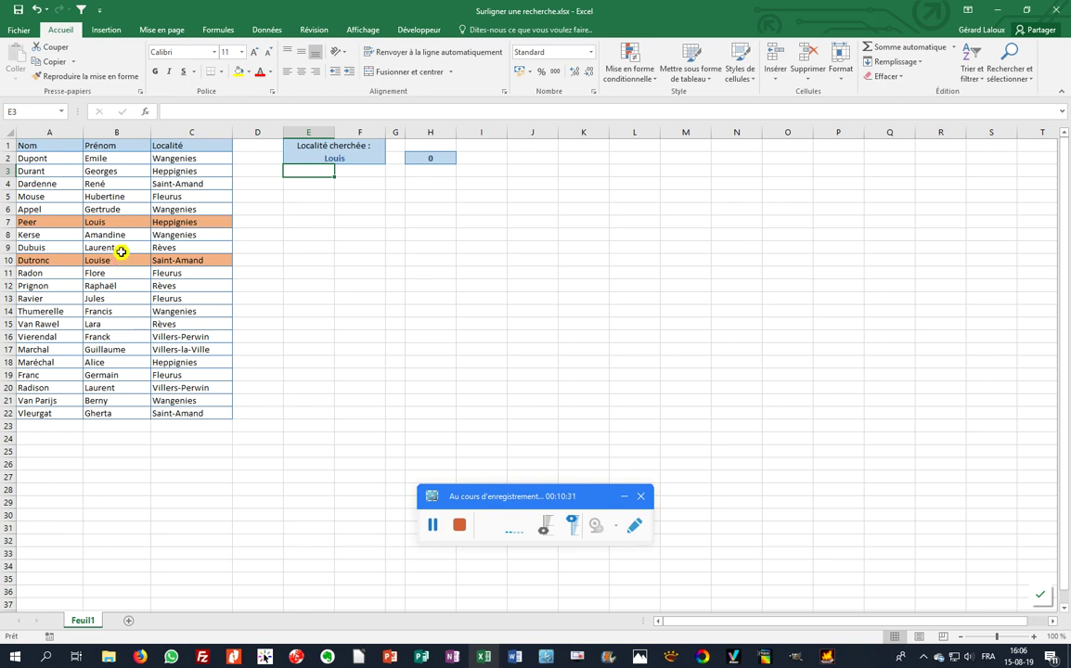
{"action": "left_click", "coordinate": [343, 156]}
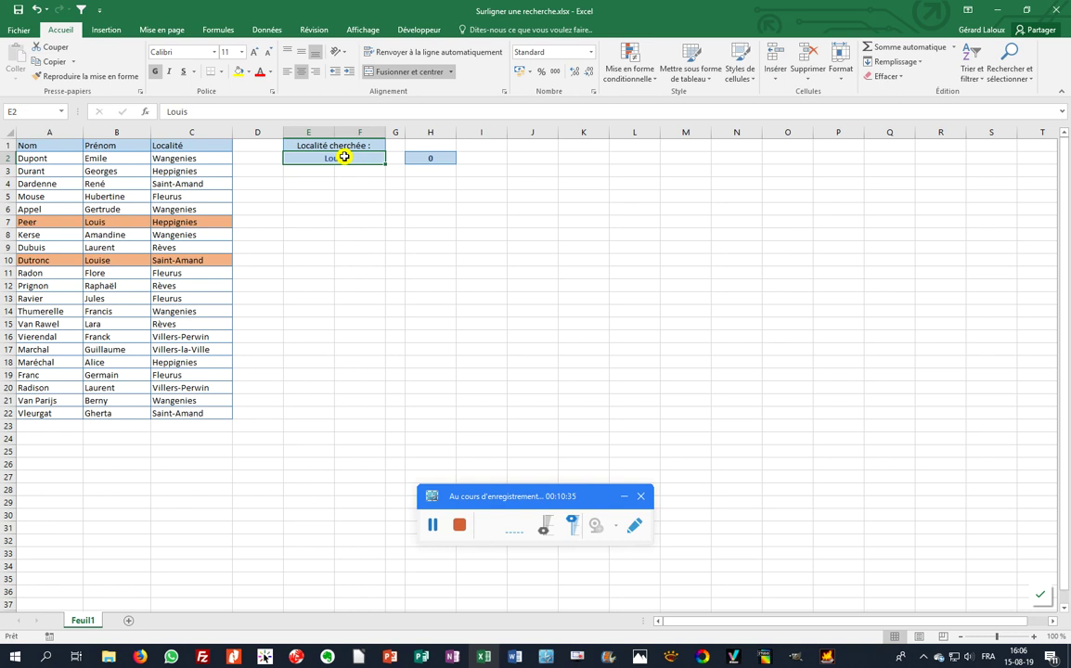
{"action": "type", "text": "Lara"}
{"action": "key", "text": "Return"}
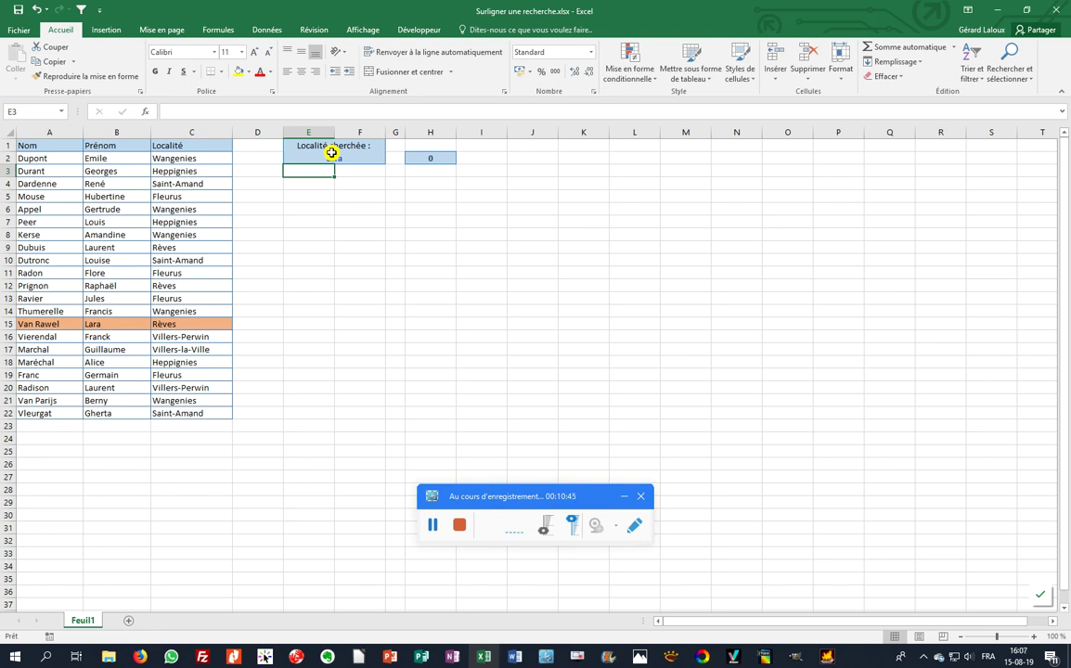
Enter Fleurus in E2 to test the locality highlighting and the count cell alongside the first-name rule
{"action": "left_click", "coordinate": [331, 157]}
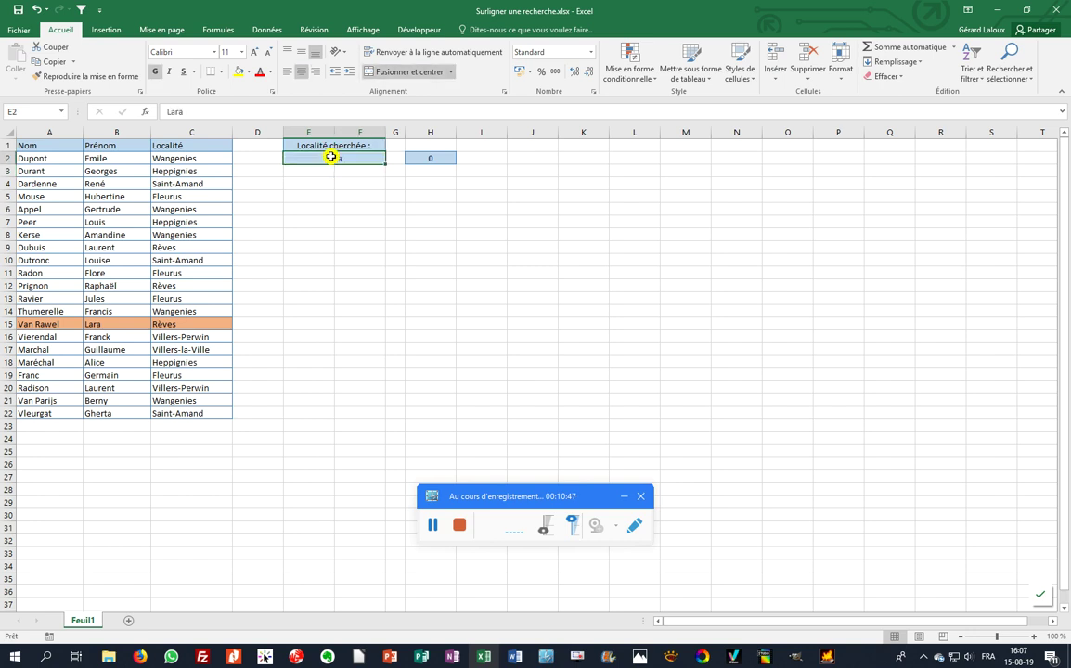
{"action": "type", "text": "Fleur"}
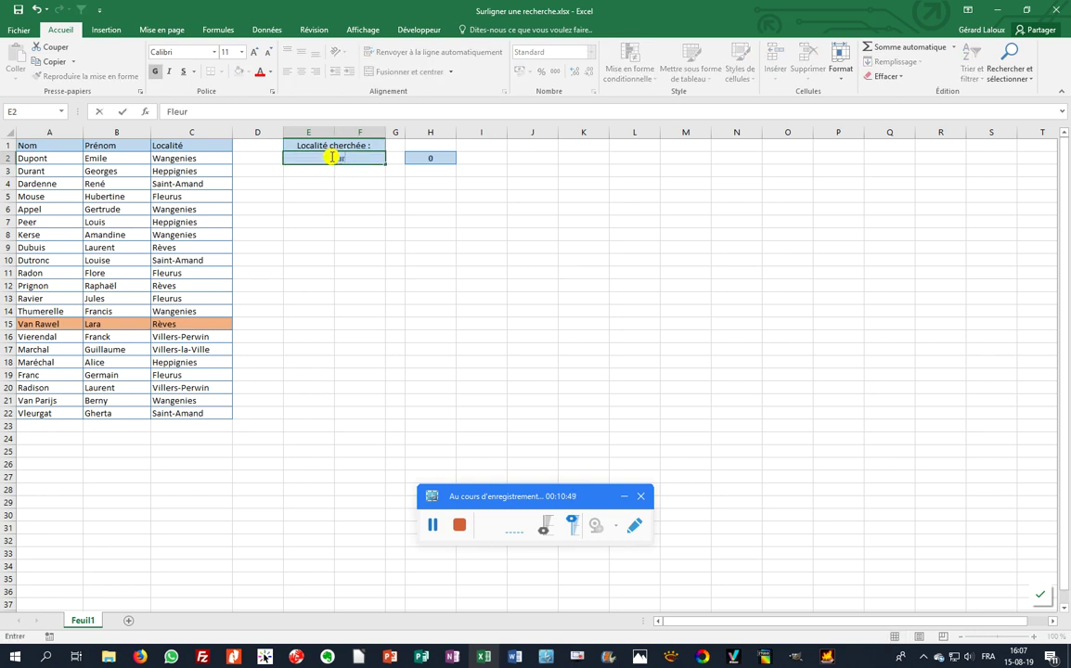
{"action": "type", "text": "us"}
{"action": "key", "text": "Return"}
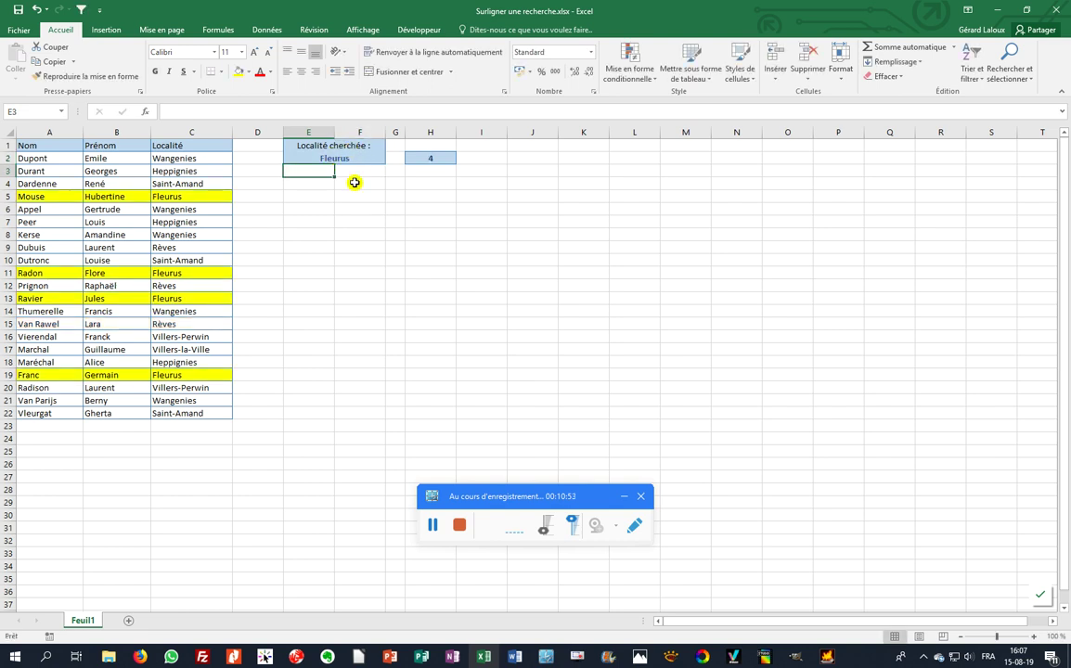
{"action": "left_click", "coordinate": [361, 161]}
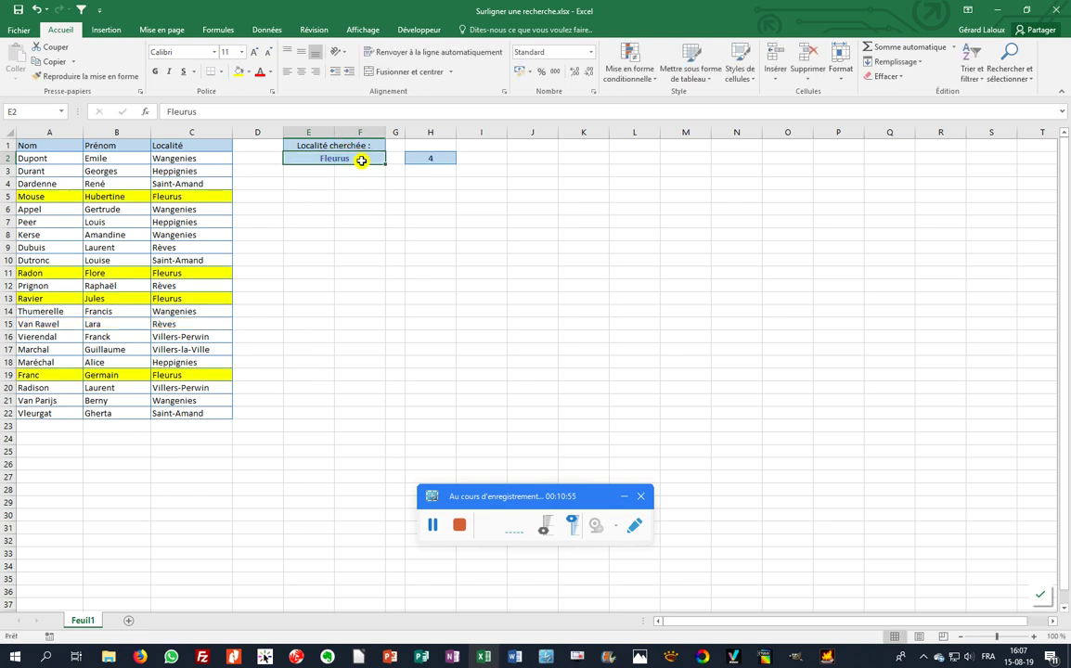